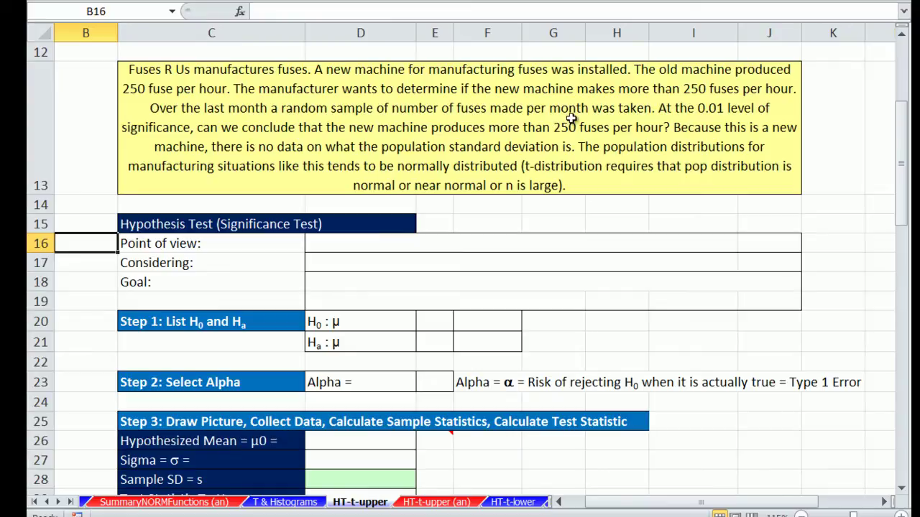
- Replace 'month' with 'hour' in the C13 problem text about fuses
double_click(149, 112)
double_click(545, 127)
type("hour")
key("Return")
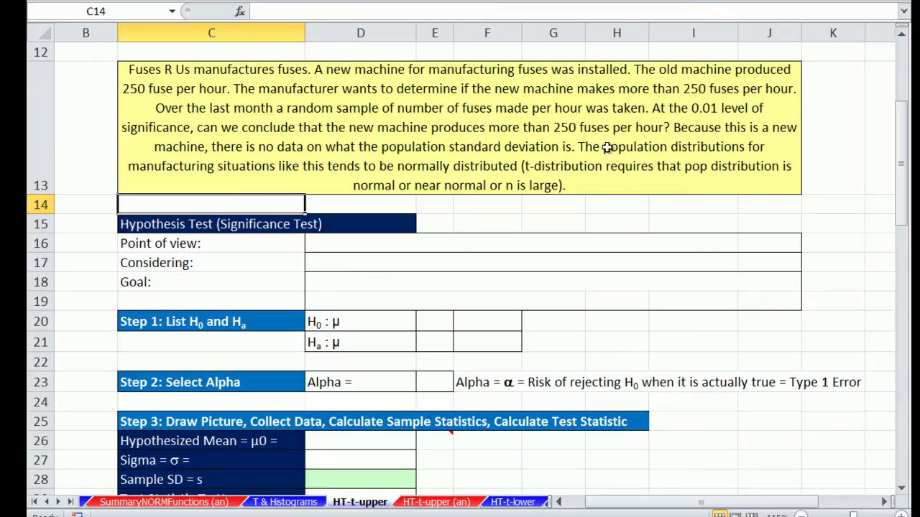
left_click(288, 503)
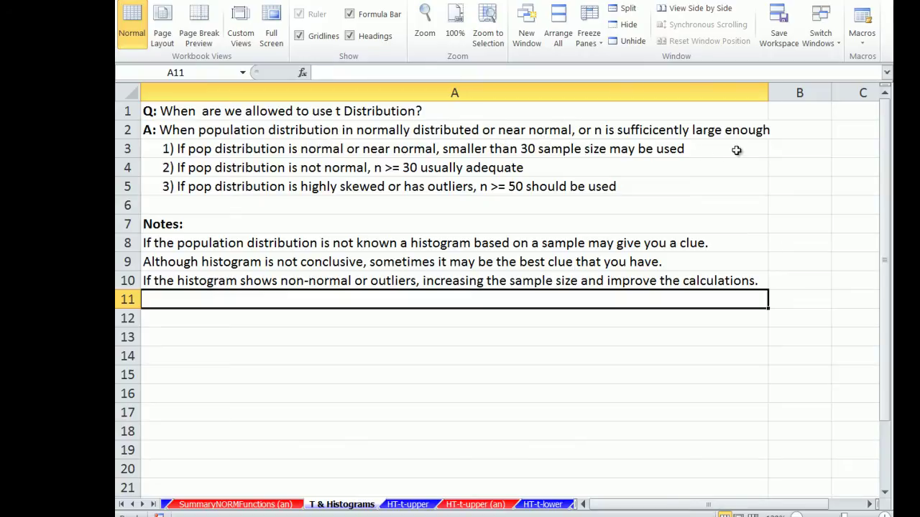
left_click(353, 149)
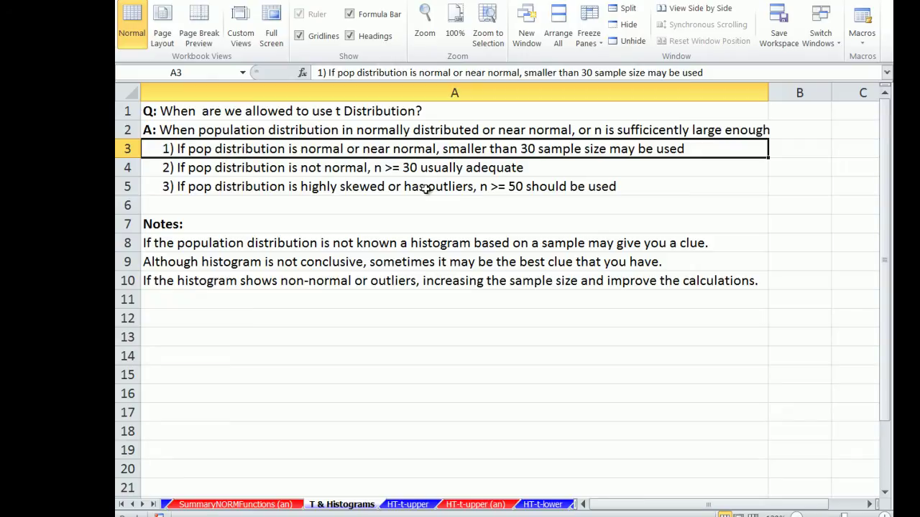
left_click(498, 170)
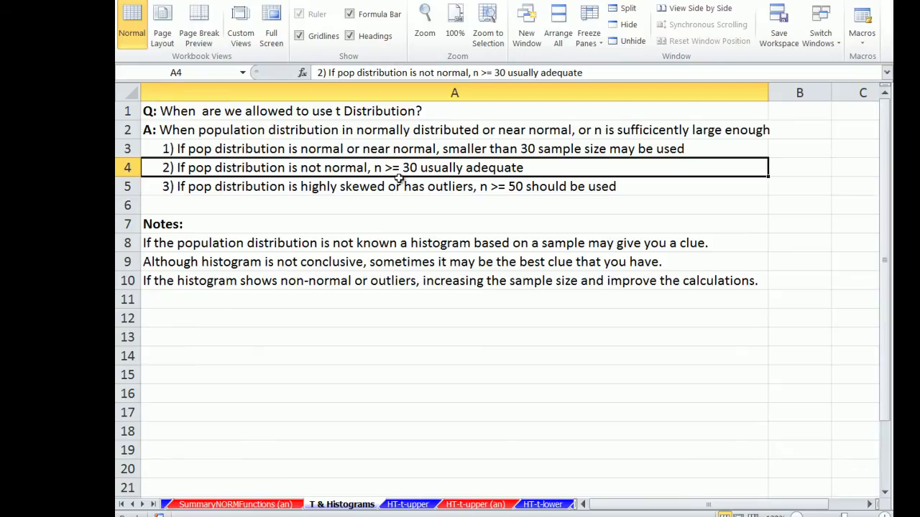
left_click(388, 188)
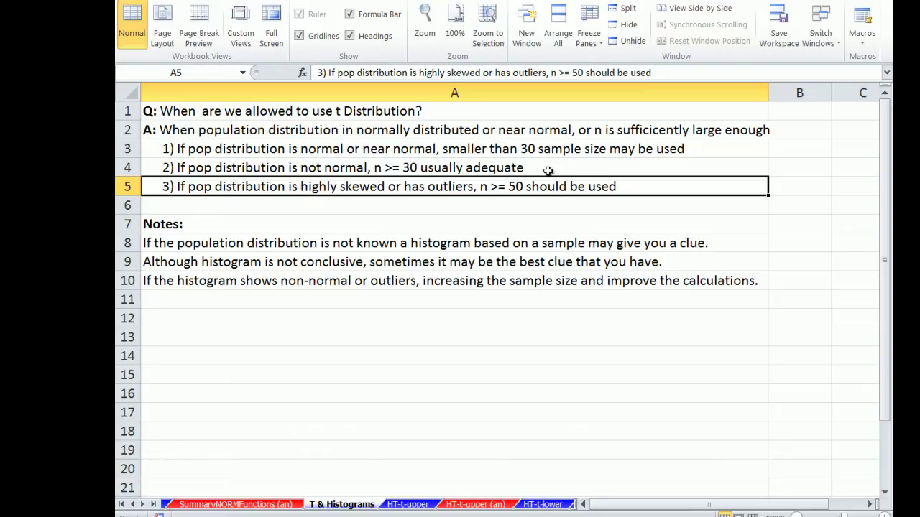
left_click_drag(544, 149, 541, 187)
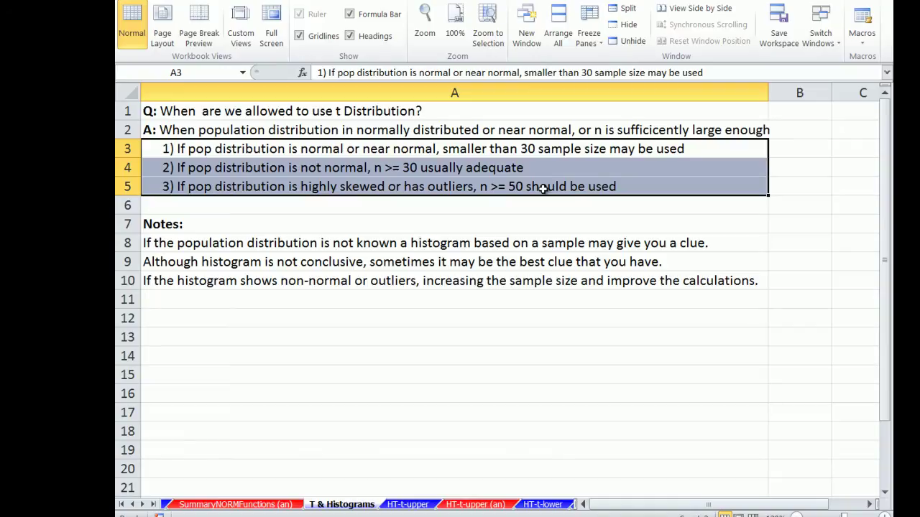
left_click_drag(272, 227, 271, 279)
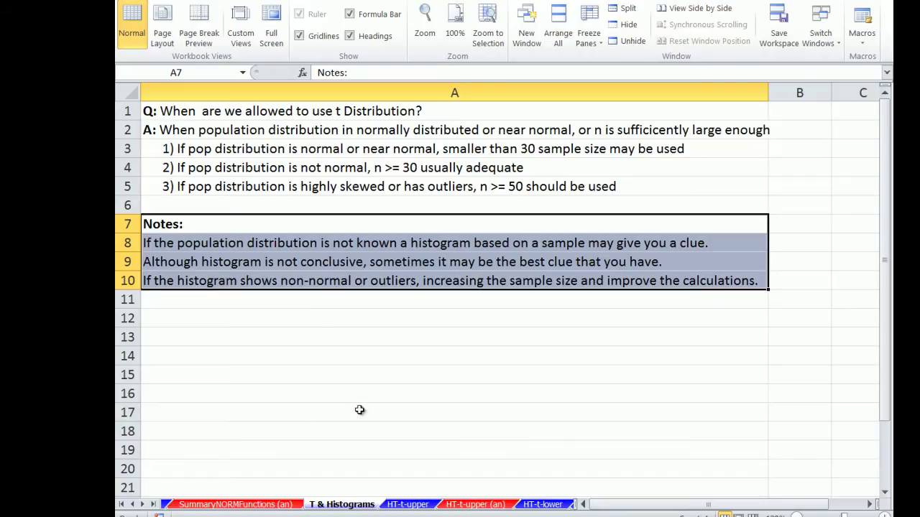
left_click(407, 505)
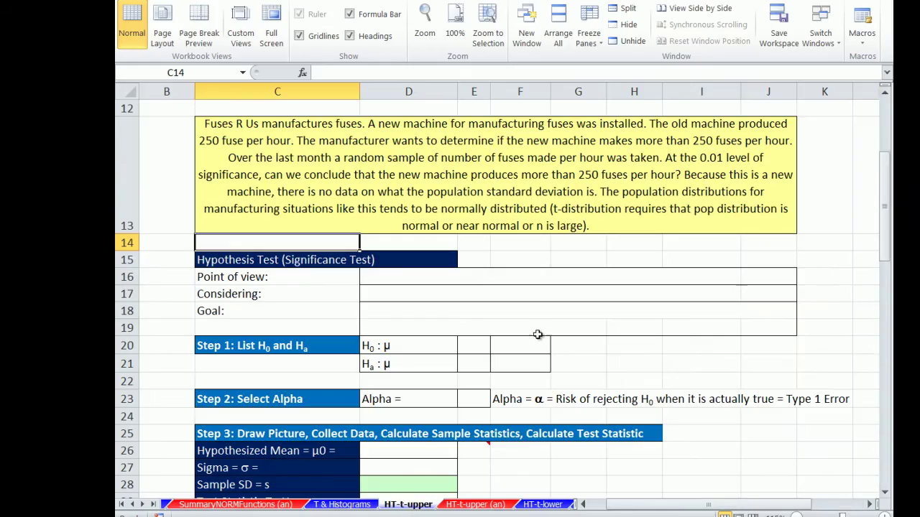
left_click(599, 346)
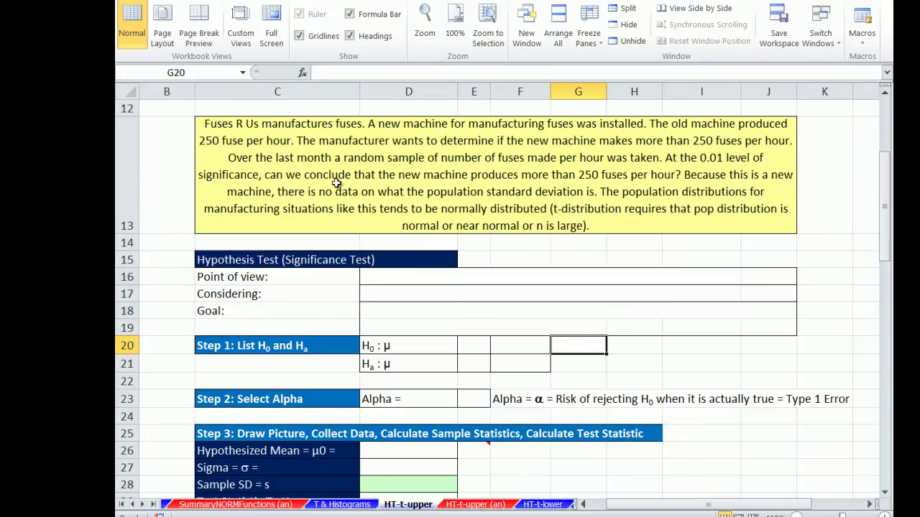
scroll(332, 260, "down", 8)
scroll(333, 260, "up", 6)
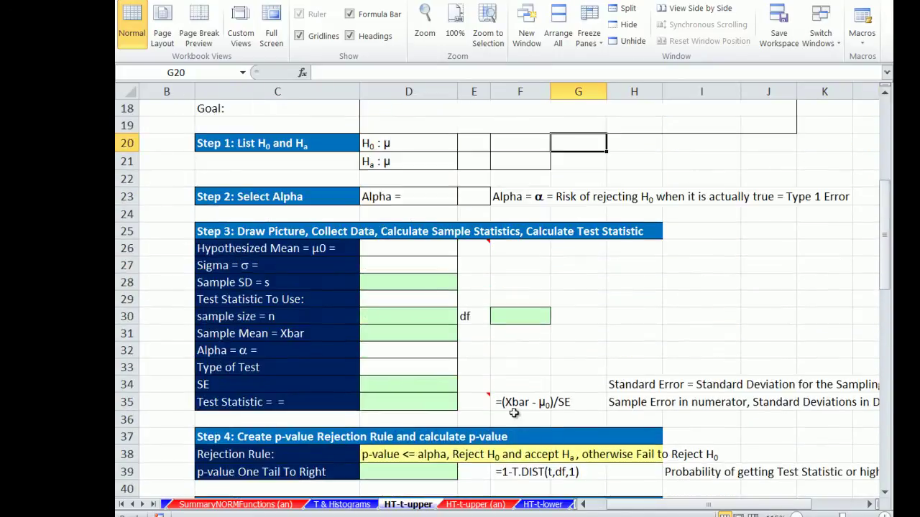
left_click(584, 506)
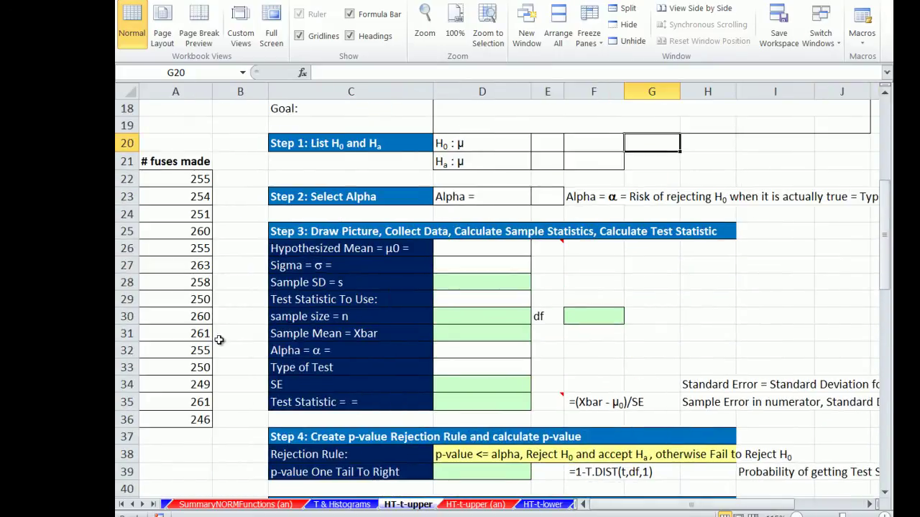
scroll(338, 353, "down", 10)
scroll(367, 356, "down", 4)
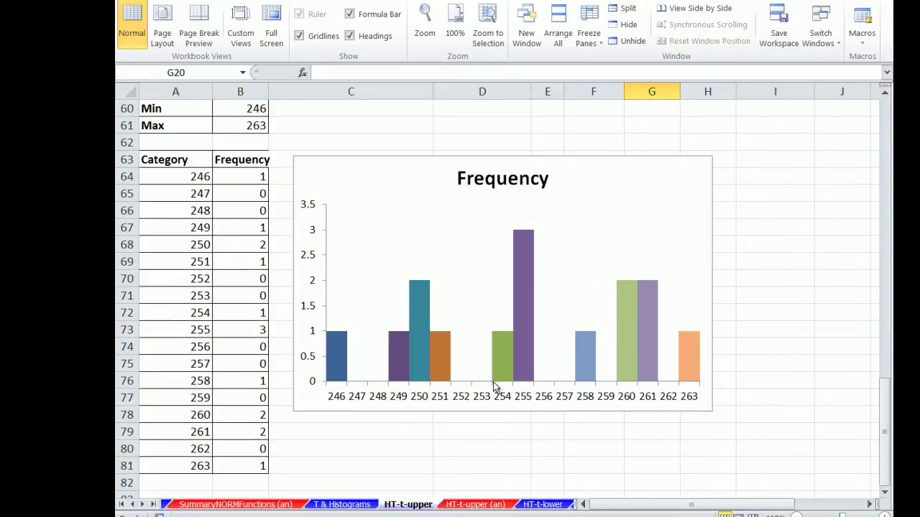
scroll(500, 378, "up", 8)
scroll(501, 378, "up", 10)
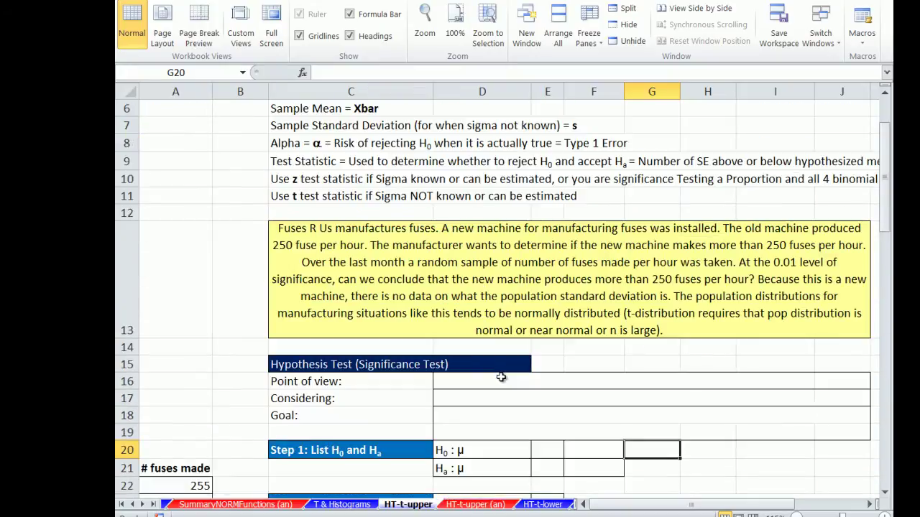
left_click(885, 494)
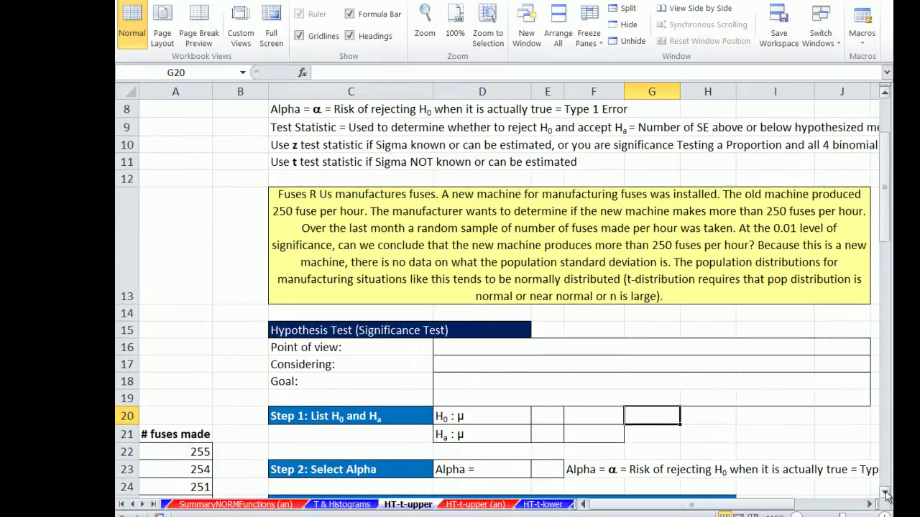
left_click(886, 494)
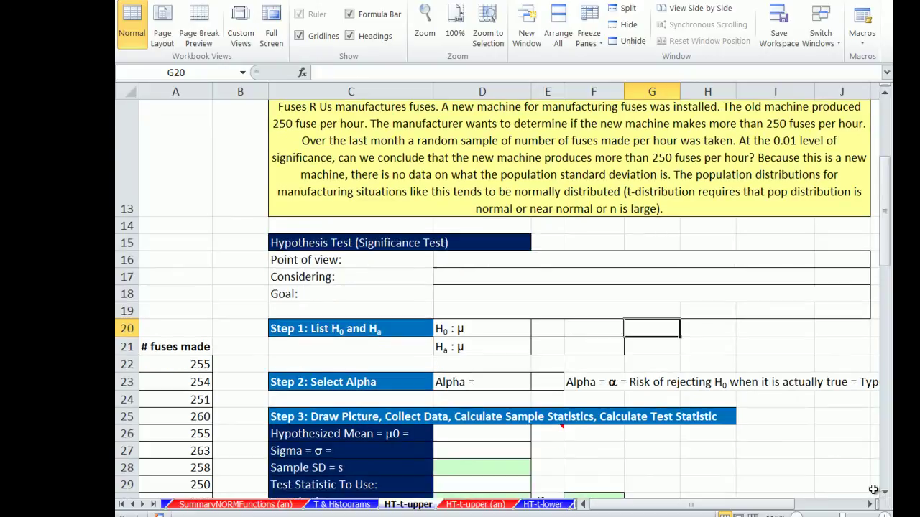
left_click(869, 505)
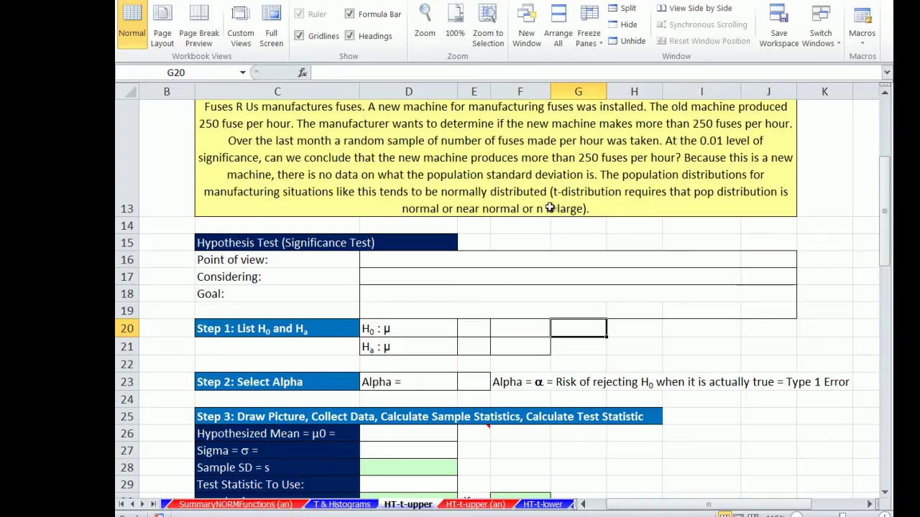
- Enter '.' in B16, B17 and B18 to show the point of view, considering and goal statements
left_click(480, 243)
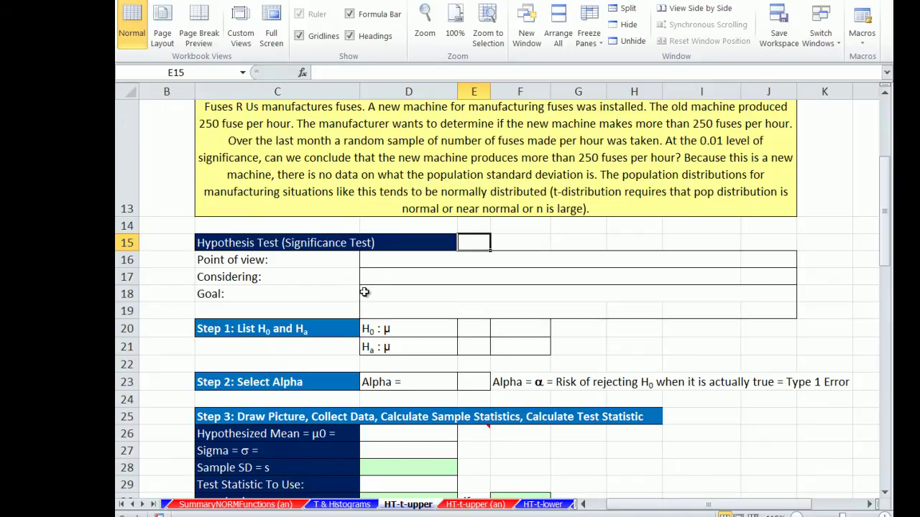
left_click(176, 260)
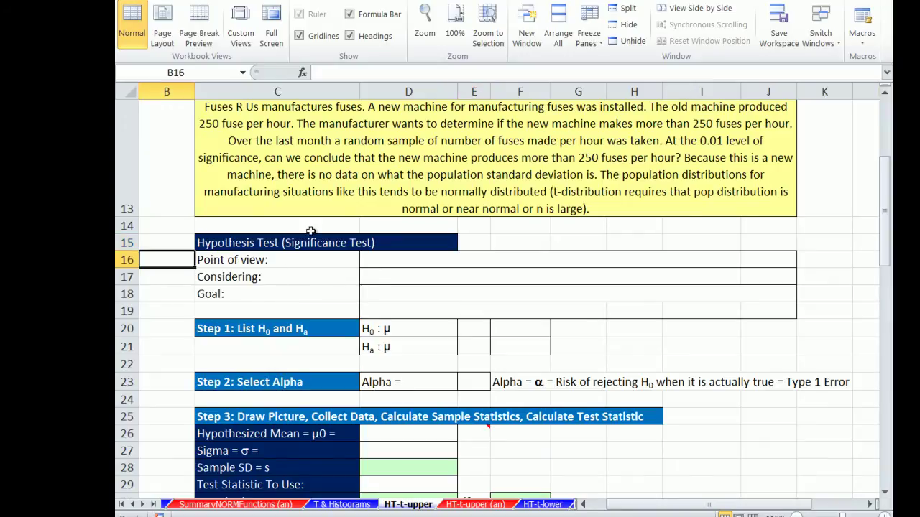
type(".")
key("Return")
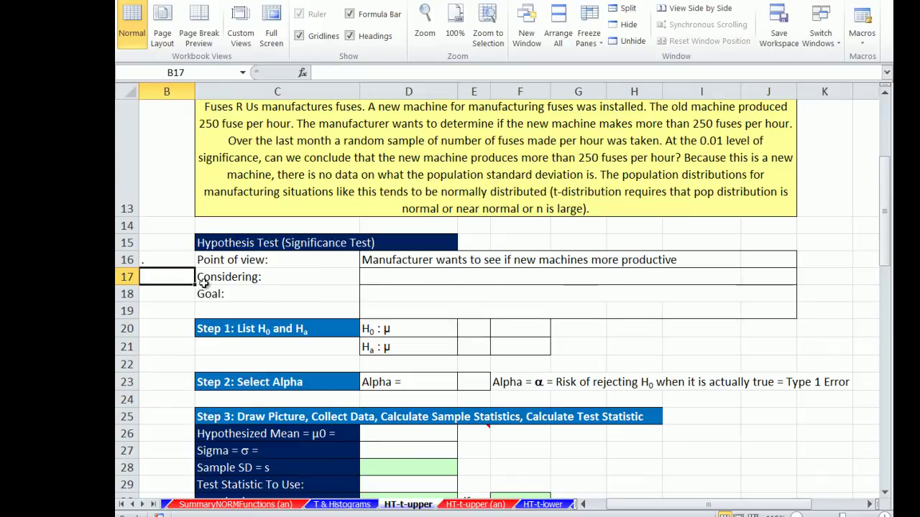
type(".")
key("Return")
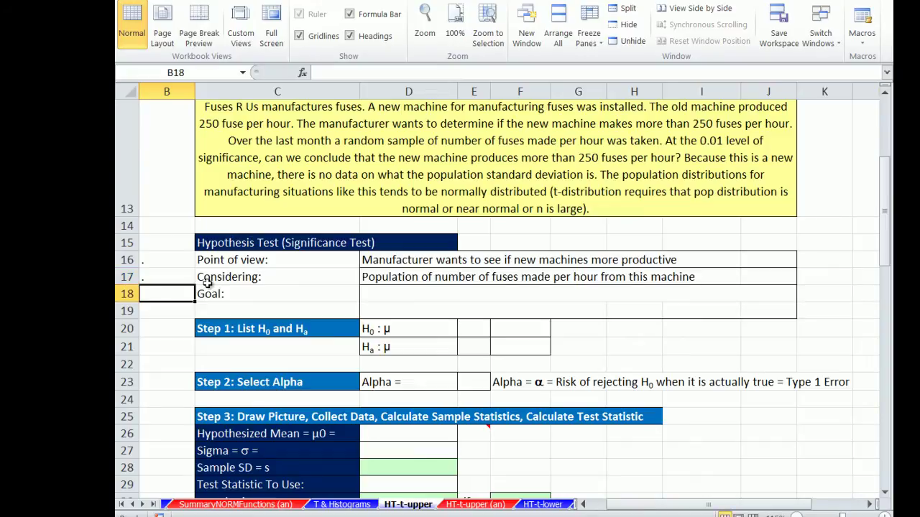
type(".")
key("Return")
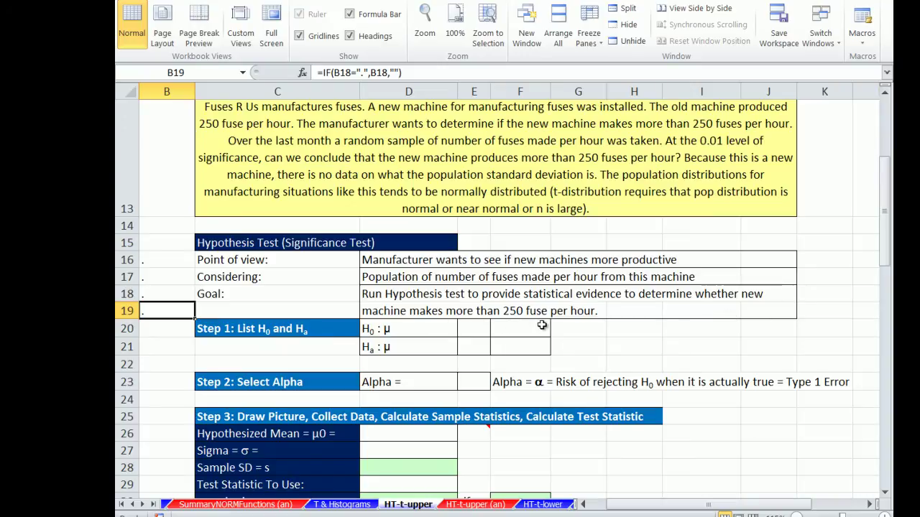
- Add '>' after the goal statement in H19 and set the E21 alternative hypothesis sign to '>'
left_click(655, 315)
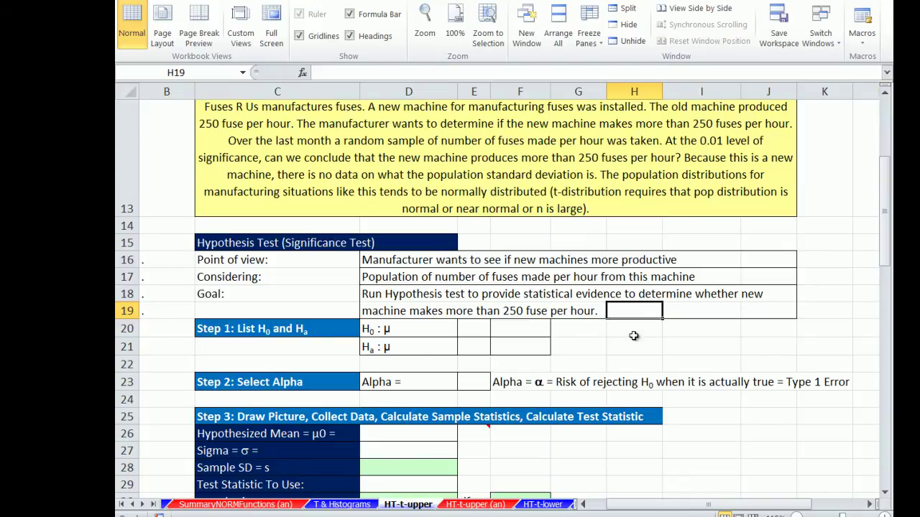
key("F2")
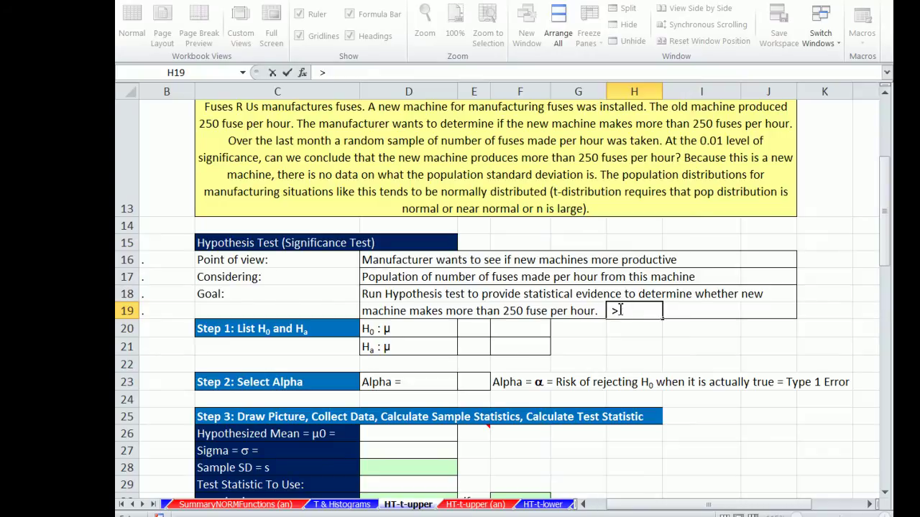
left_click(472, 350)
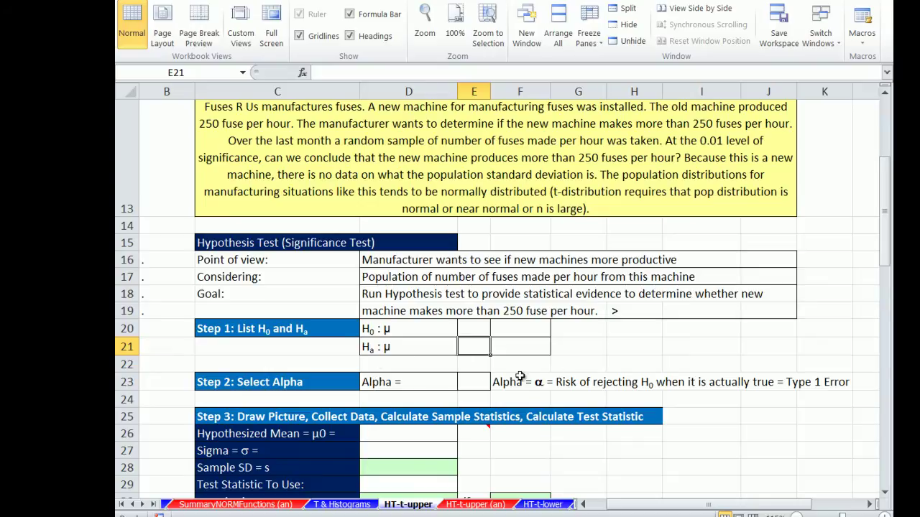
key("F2")
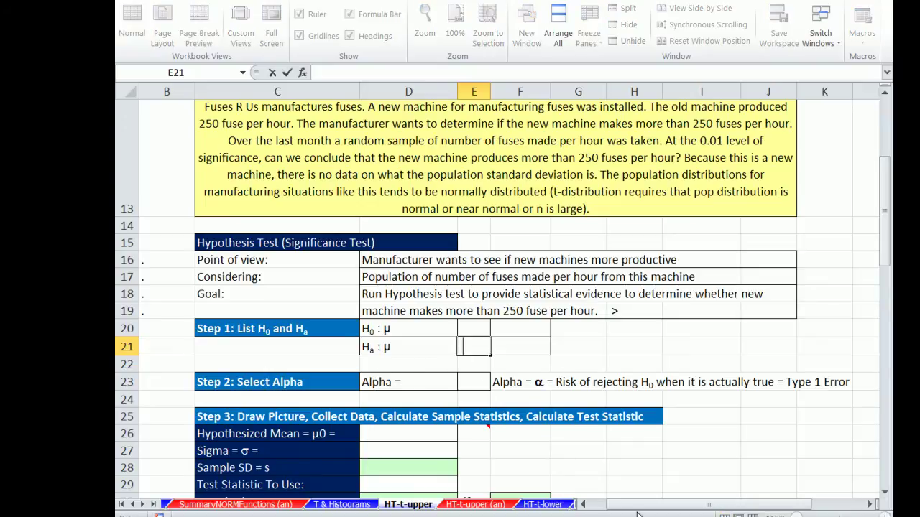
key("Tab")
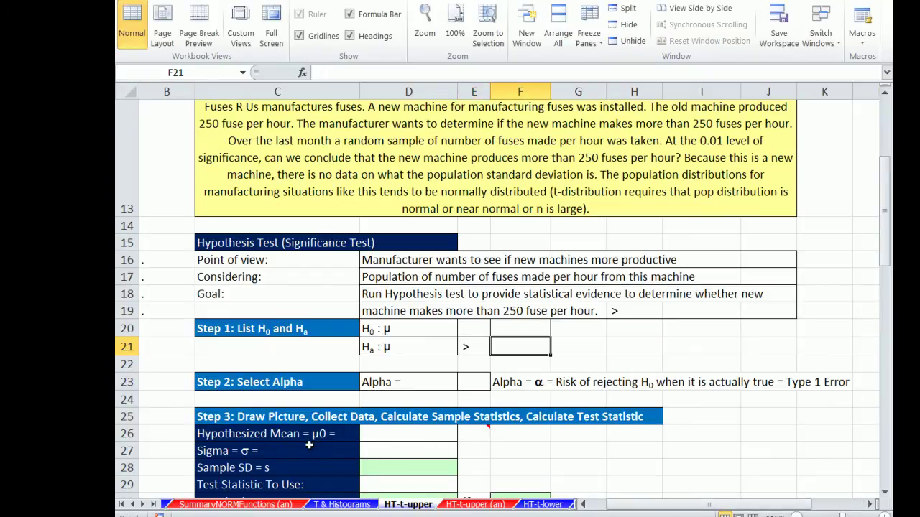
- Enter hypothesized mean 250 in D26 and link hypotheses μ ≤ 250 and μ > 250 to it
left_click(379, 438)
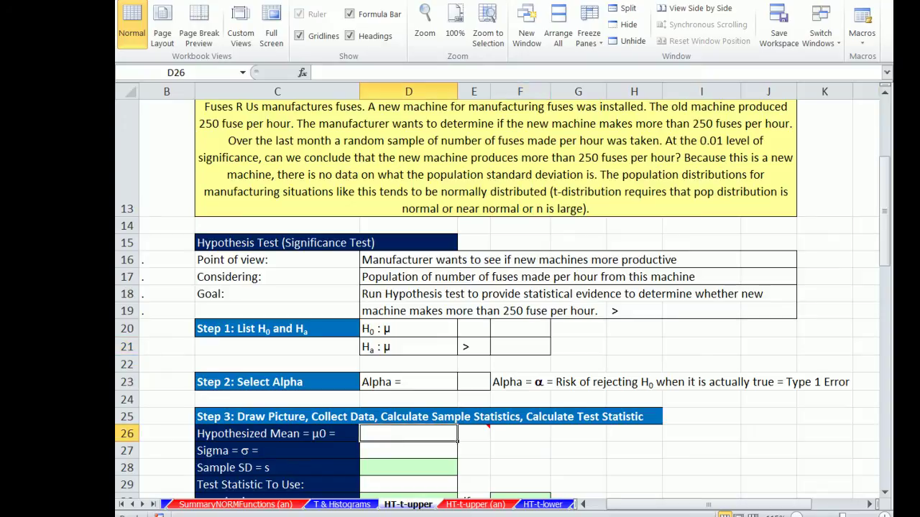
type("250")
key("ctrl+Return")
left_click(529, 349)
type("=")
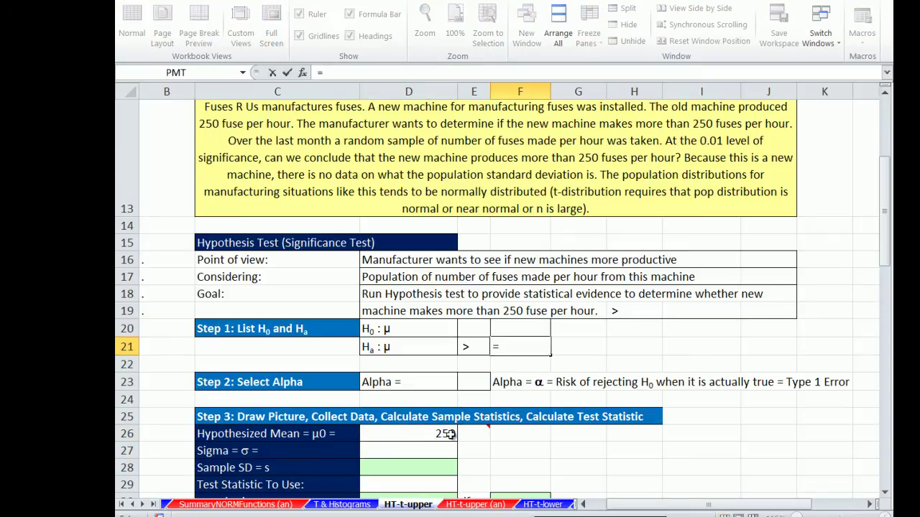
left_click(446, 435)
key("Return")
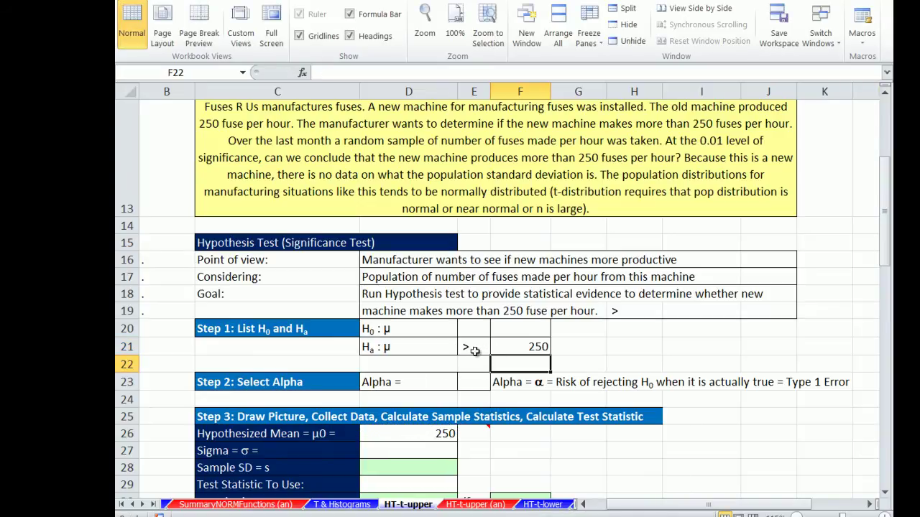
left_click(476, 328)
key("F2")
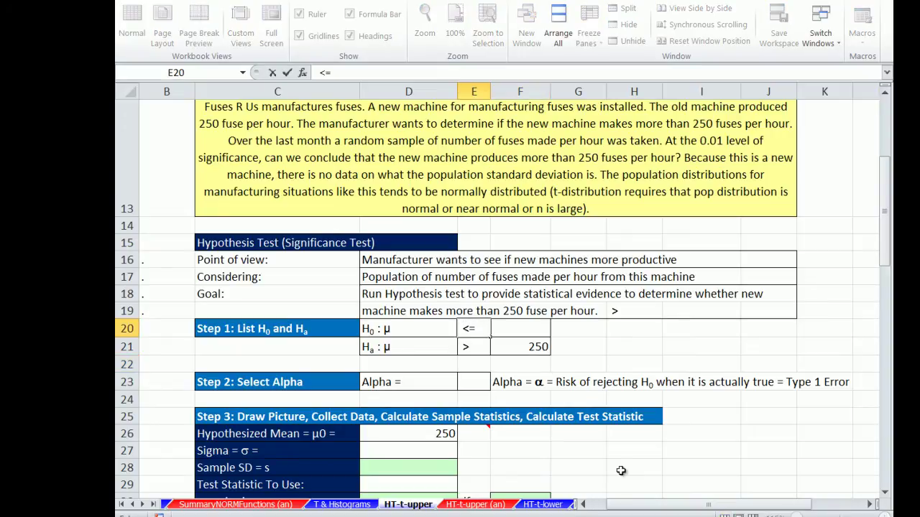
left_click(531, 329)
type("=")
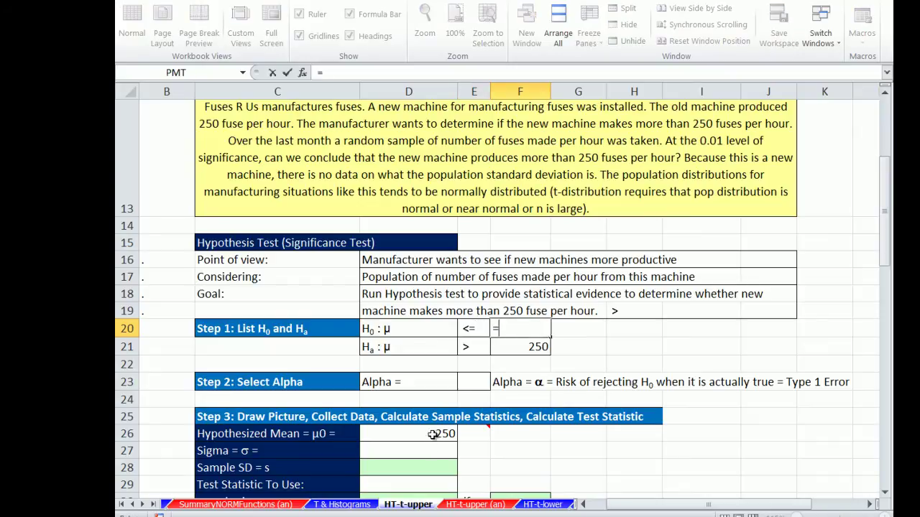
left_click(435, 434)
key("ctrl+Return")
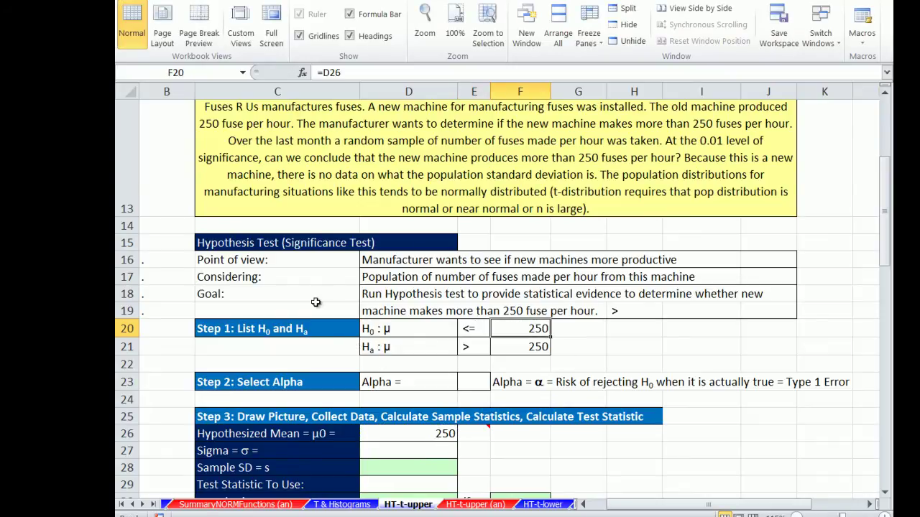
- Set alpha to 0.01 in E23 and mark sigma as NA in D27
left_click(480, 383)
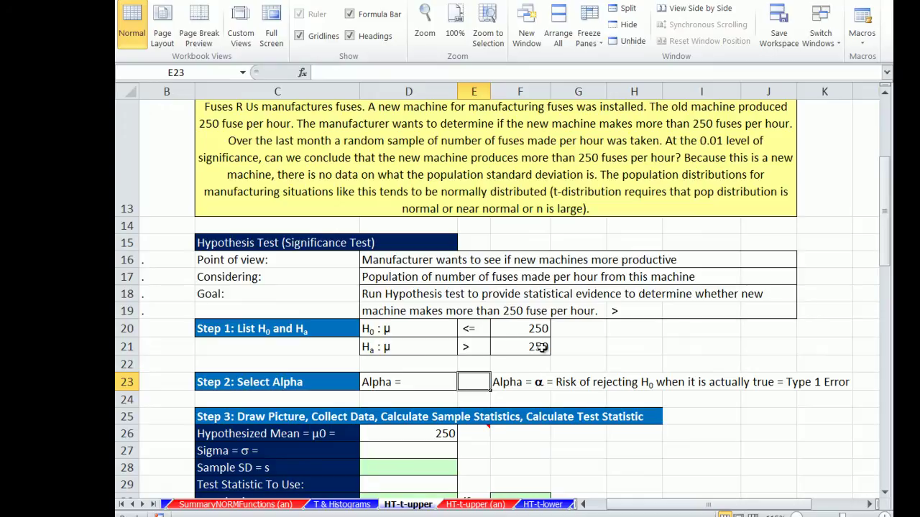
type(".01")
key("Return")
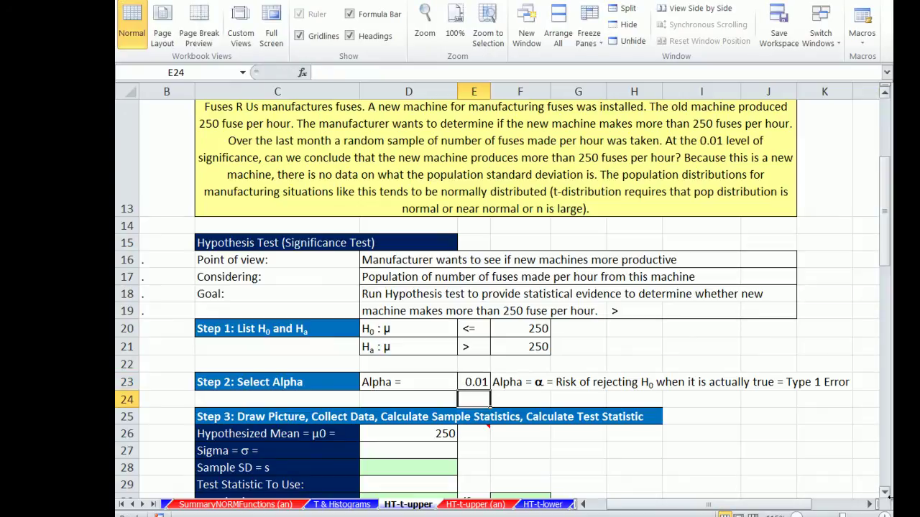
scroll(888, 496, "down", 3)
left_click(889, 496)
left_click(888, 496)
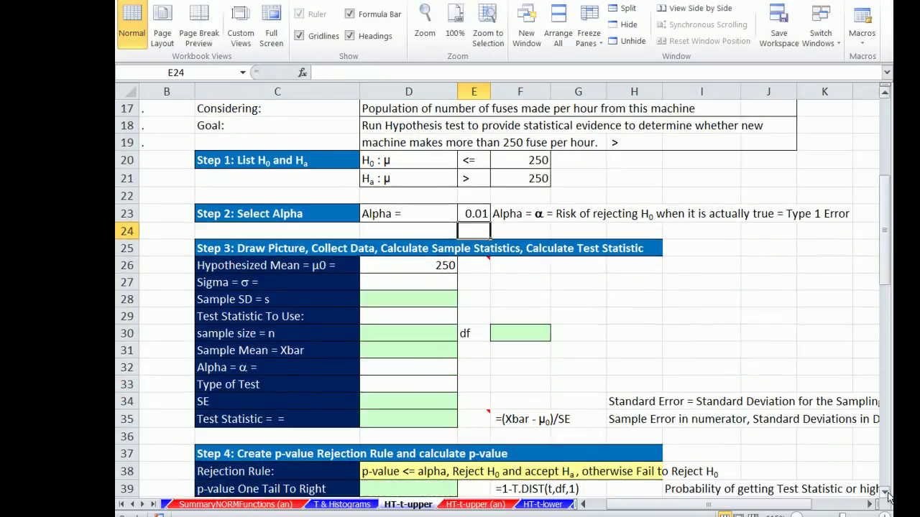
left_click(584, 505)
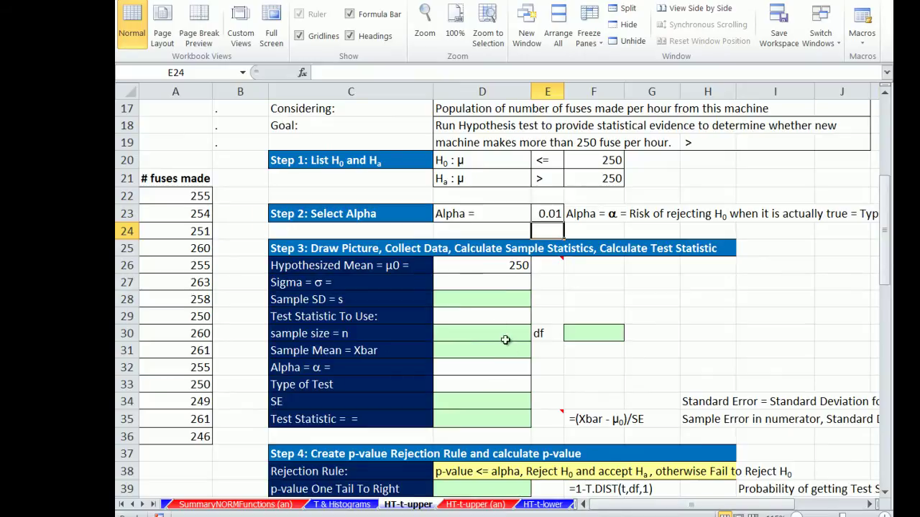
left_click(483, 267)
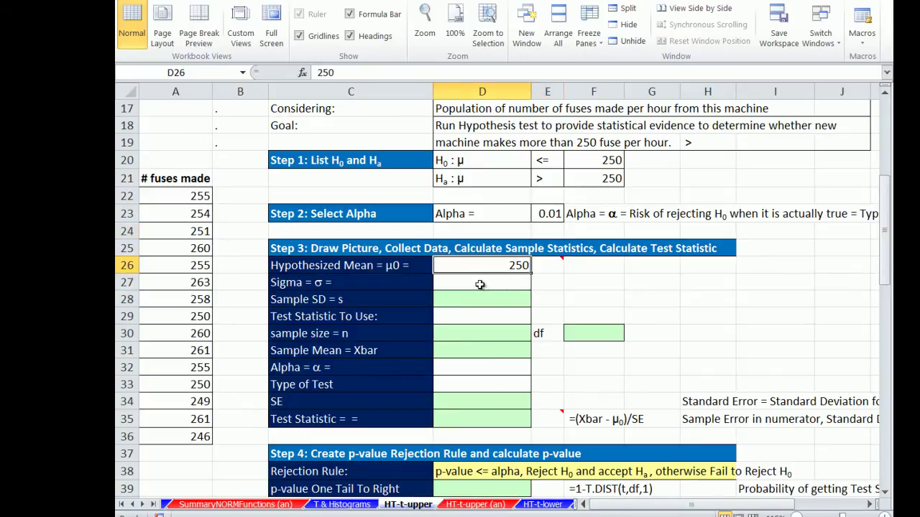
left_click(481, 285)
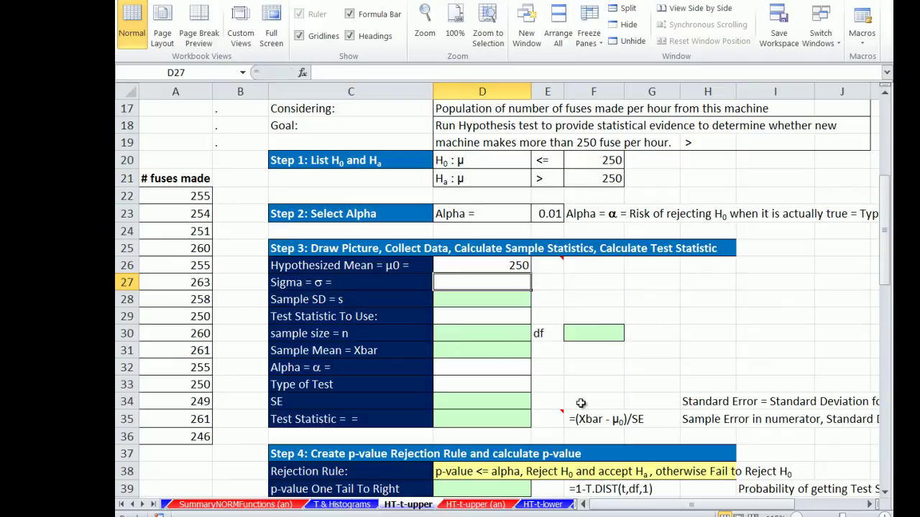
type("NA")
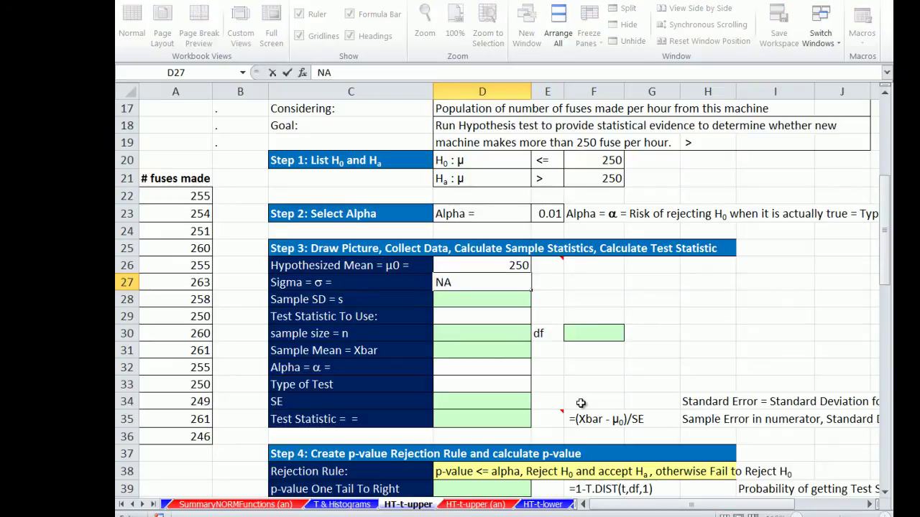
key("Return")
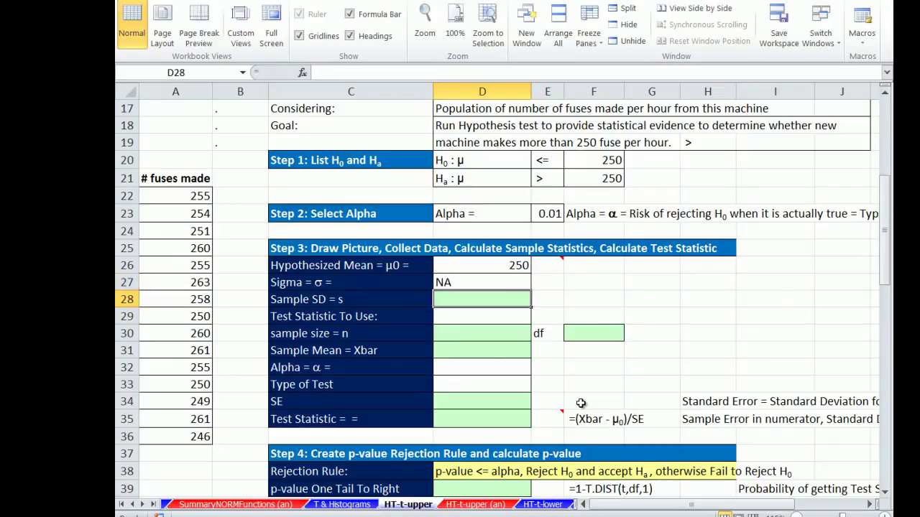
- Compute the sample SD 5.198900983 in D28 with =STDEV.S(A22:A36)
type("=s")
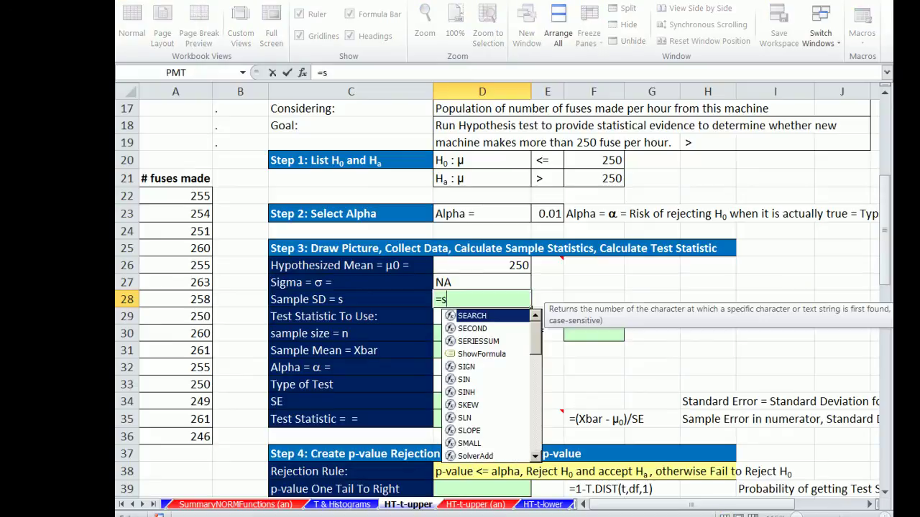
type("td")
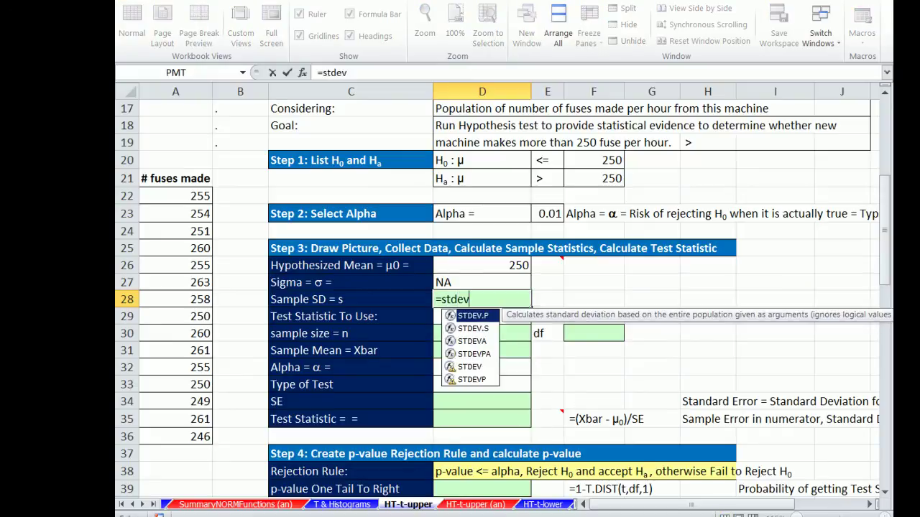
type("ev")
key("Down")
key("Tab")
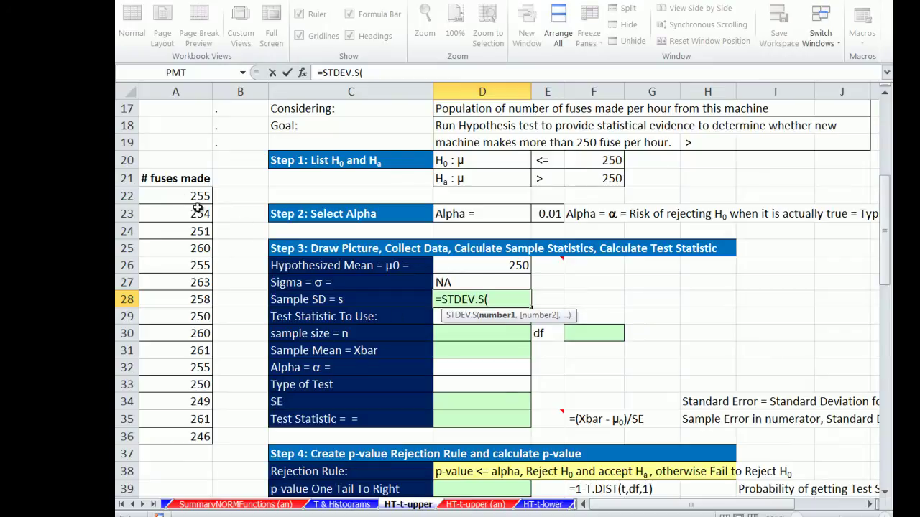
left_click(179, 195)
left_click_drag(178, 196, 208, 436)
key("ctrl+Return")
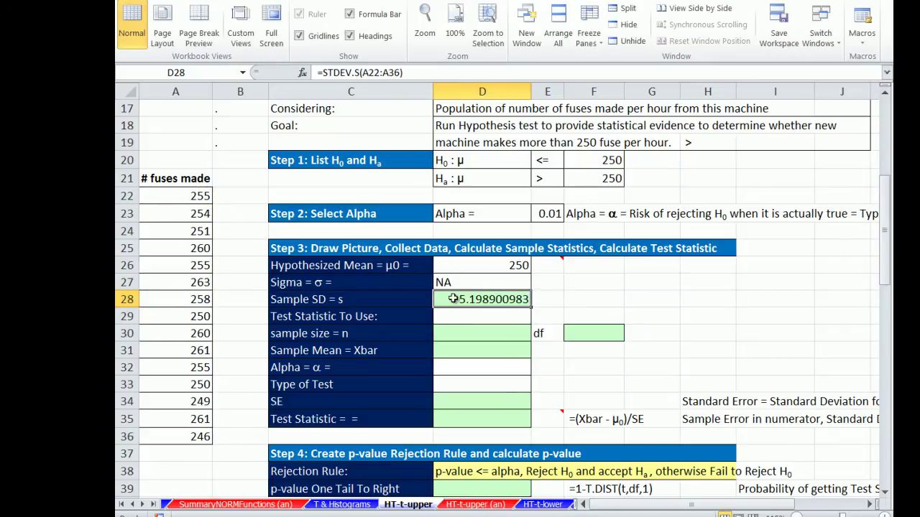
- Name t as the test statistic in D29 and count n = 15 with =COUNT(A22:A36) in D30
left_click(463, 321)
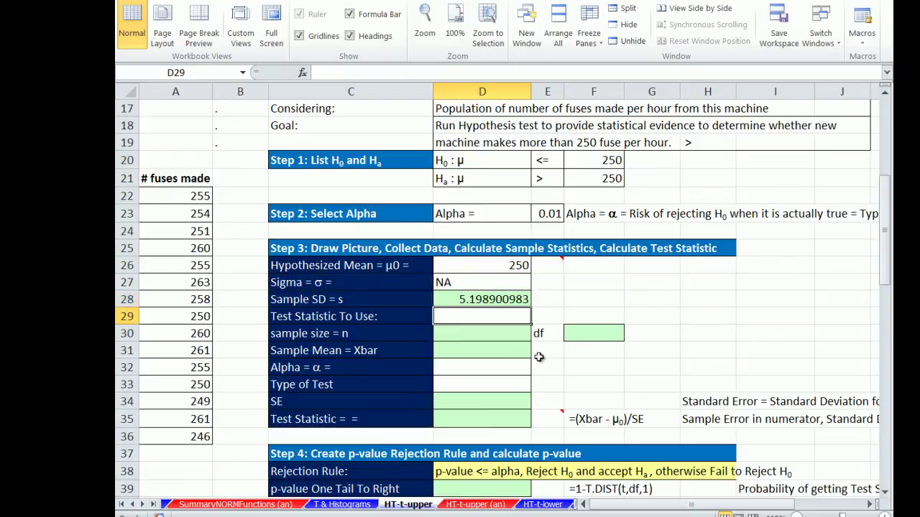
type("t")
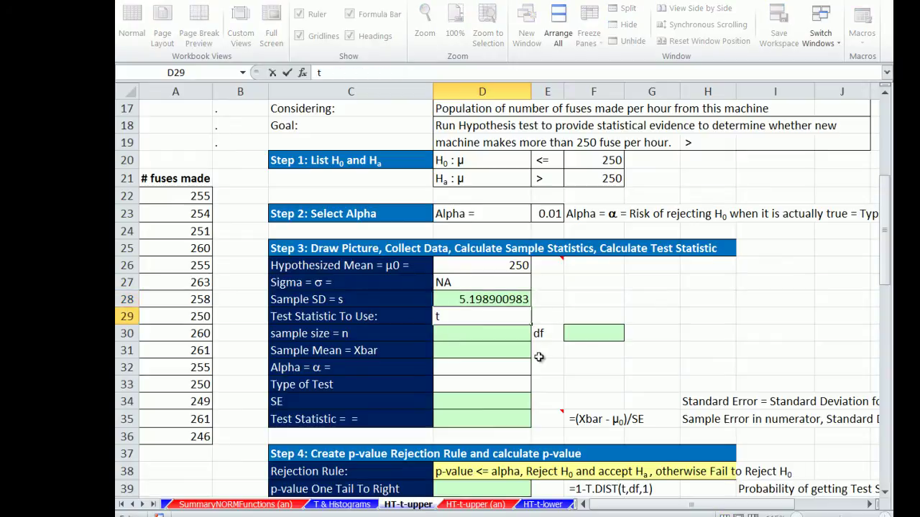
key("ctrl+Return")
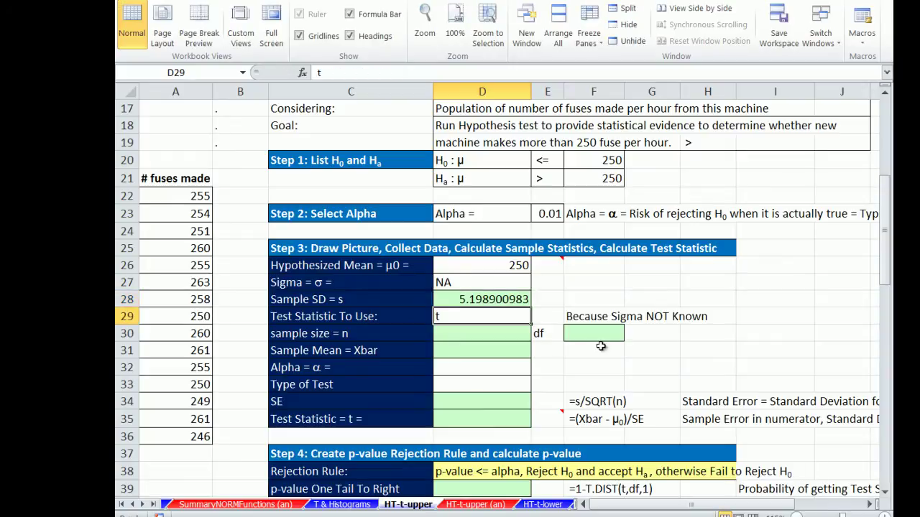
left_click(458, 338)
type("=count")
key("Tab")
left_click_drag(171, 194, 188, 436)
key("ctrl+Return")
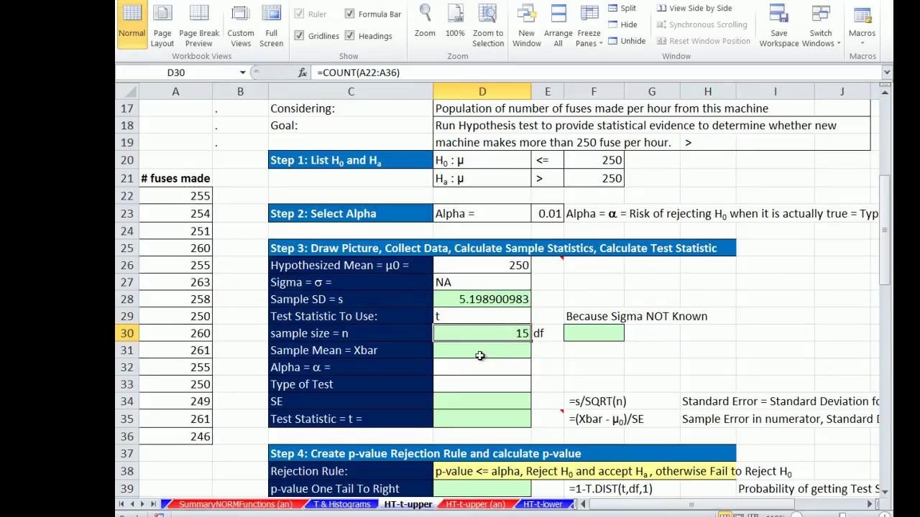
- Compute 14 degrees of freedom in F30 with =D30-1
left_click(605, 333)
type("=")
key("Left")
key("Left")
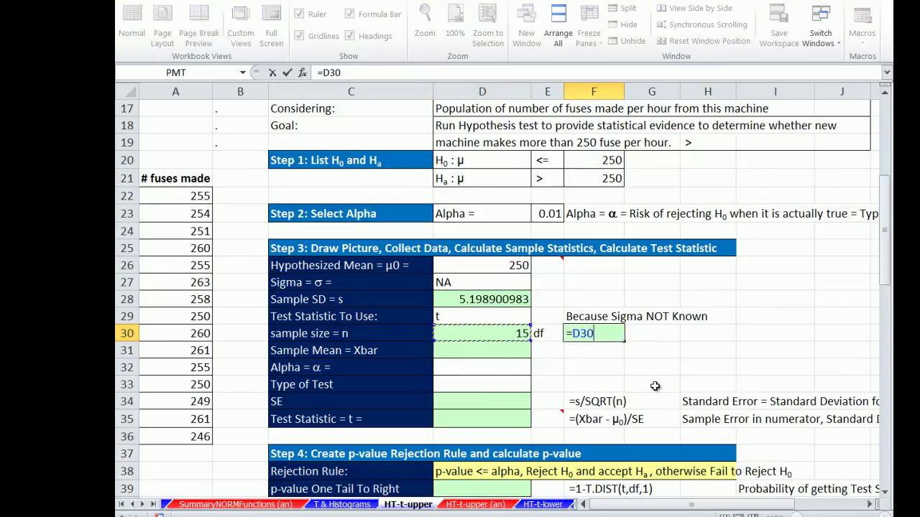
type("-1")
key("ctrl+Return")
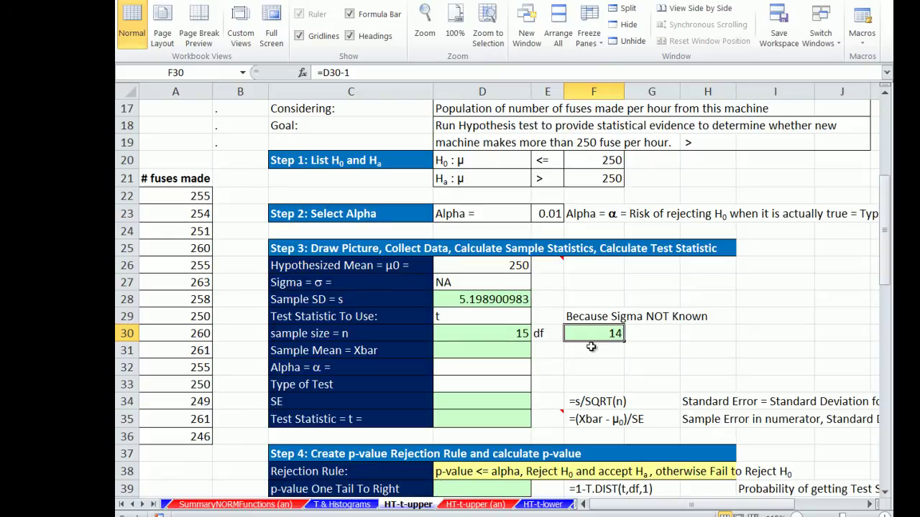
- Compute the sample mean 255.2 in D31 with =AVERAGE(A22:A36)
left_click(482, 352)
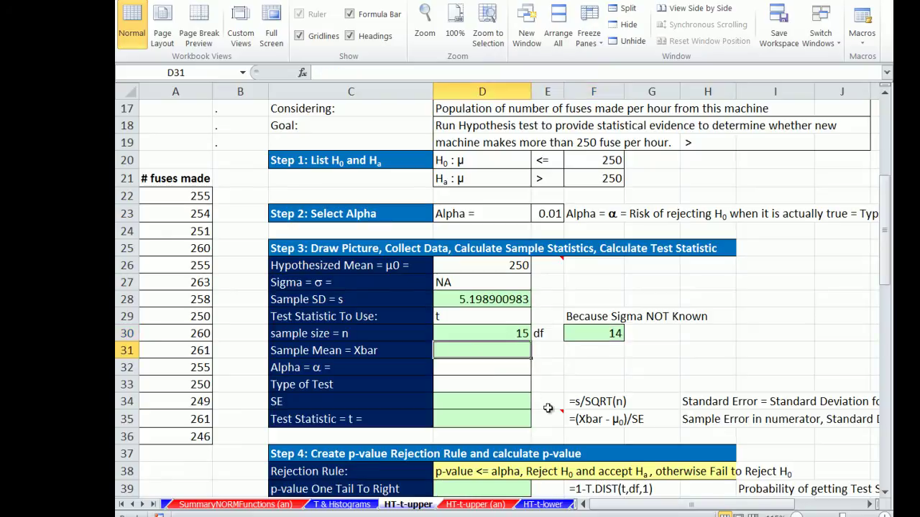
type("=aver")
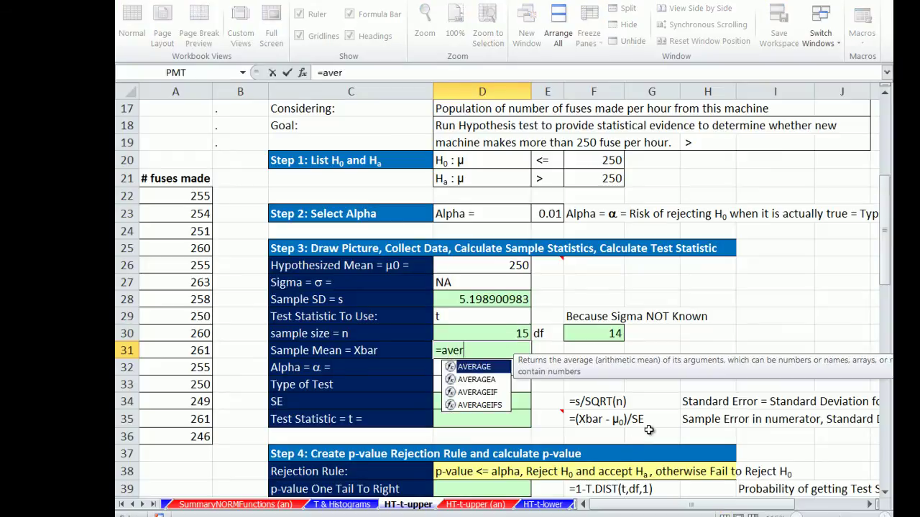
key("Tab")
left_click_drag(178, 197, 192, 435)
key("ctrl+Return")
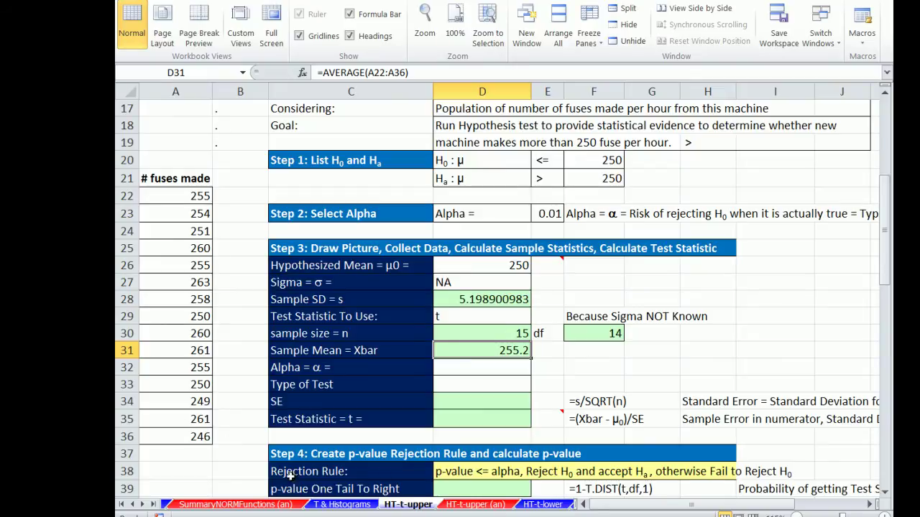
- Set D32 alpha to =E23 (0.01) and choose One Tail To Right as the test type
left_click(474, 370)
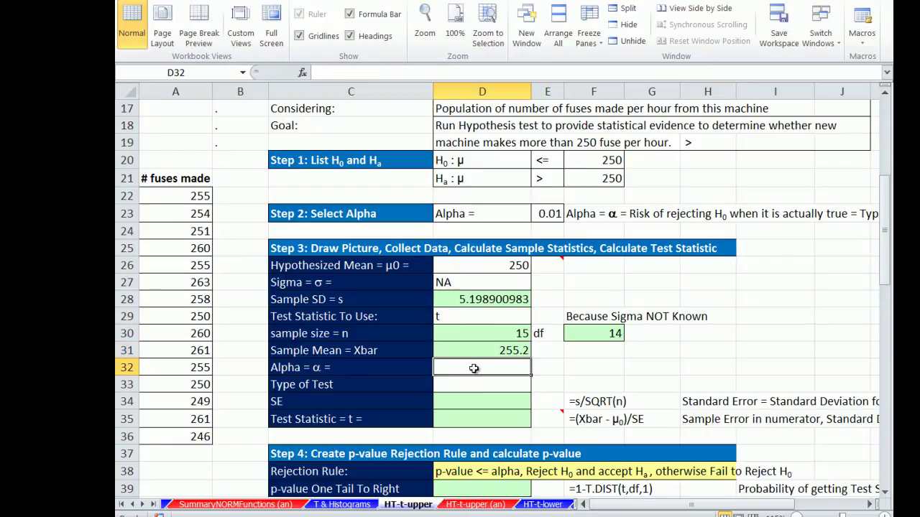
type("=")
left_click(547, 214)
key("Return")
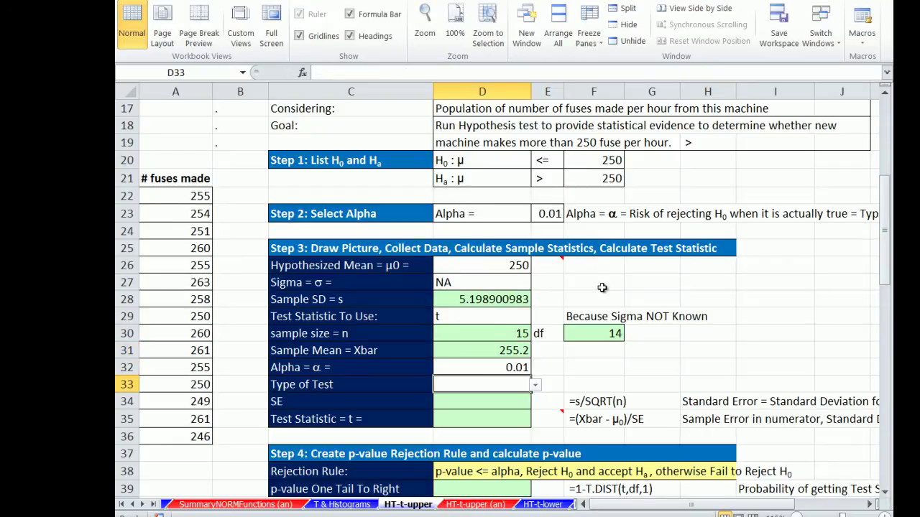
left_click(535, 387)
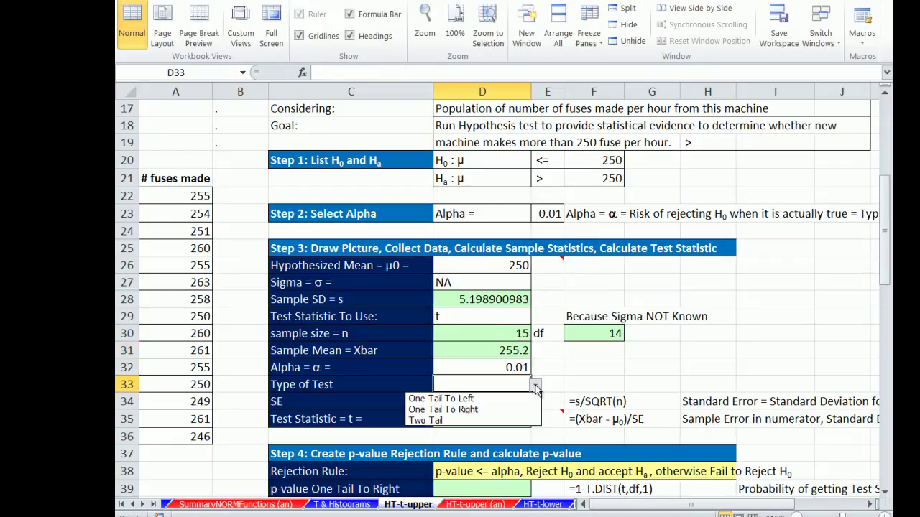
left_click(510, 414)
left_click(607, 386)
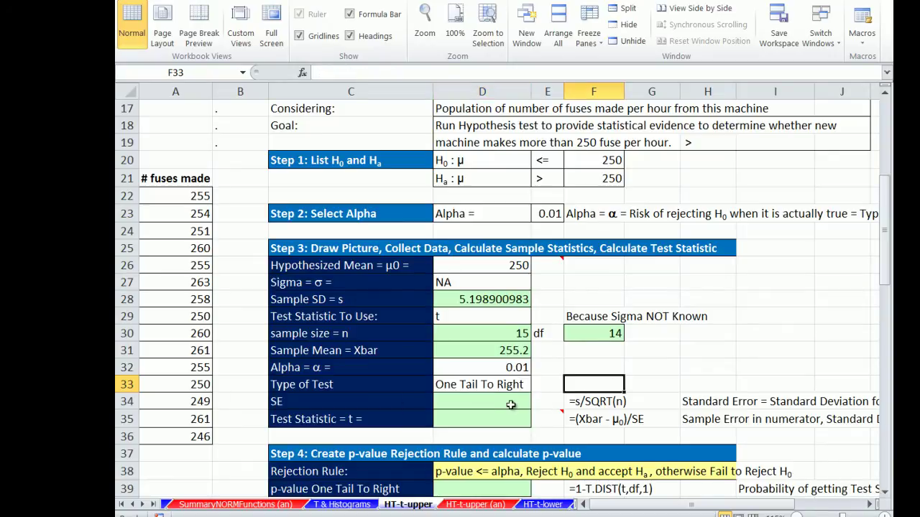
left_click(490, 405)
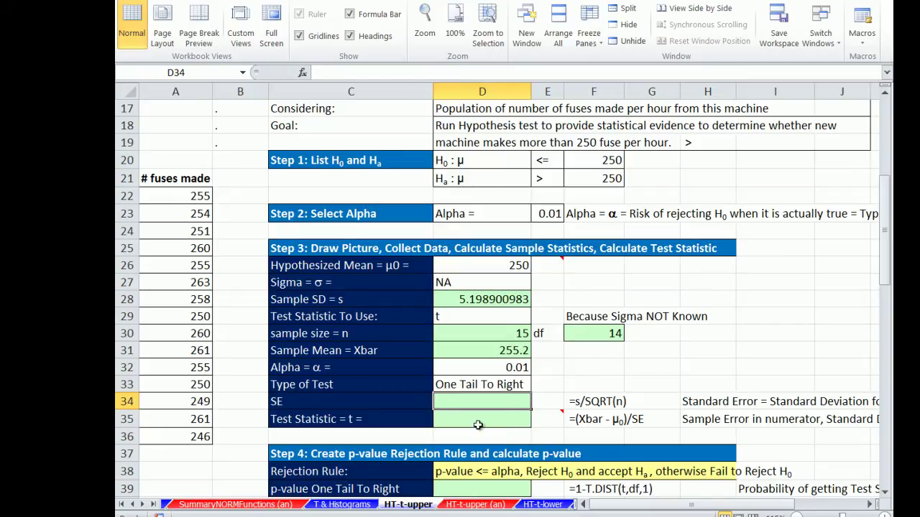
- Compute the standard error 1.342350462 in D34 with =D28/SQRT(D30)
type("=")
key("Up")
key("Up")
key("Up")
key("Up")
key("Up")
key("Up")
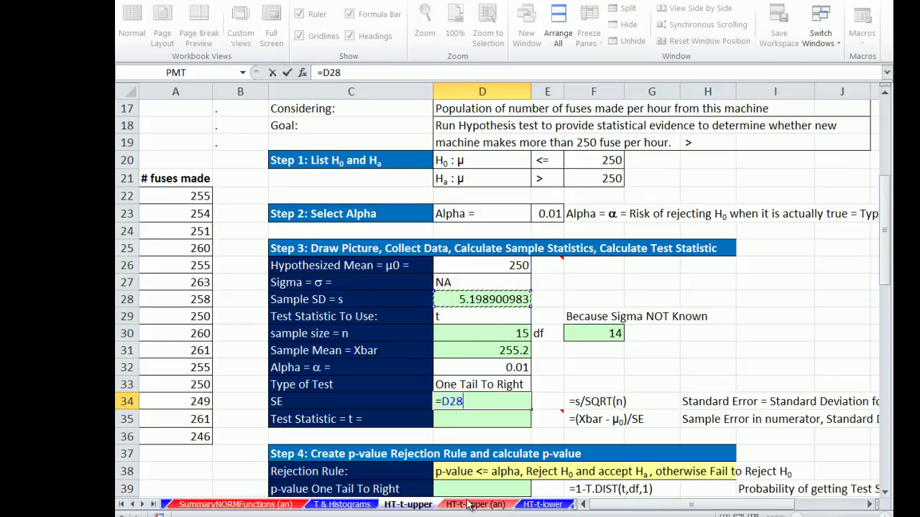
type("/sq")
key("Tab")
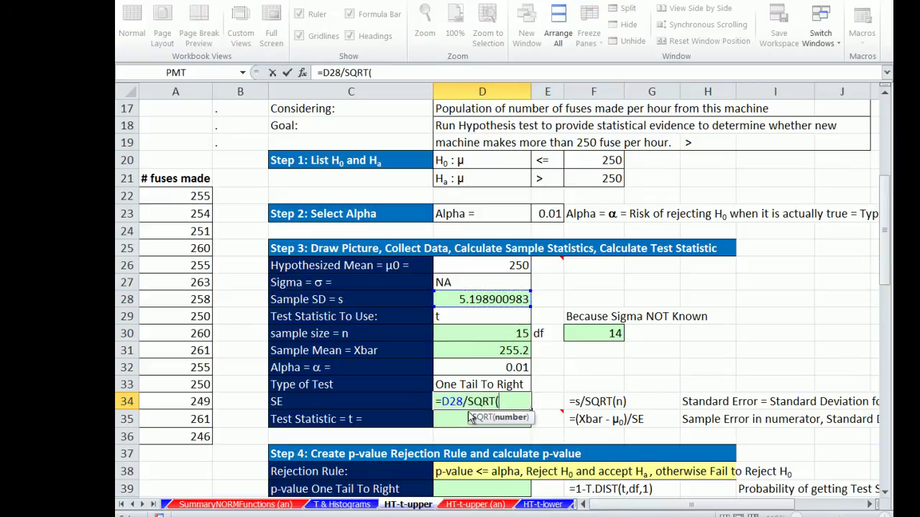
left_click(500, 332)
type(")")
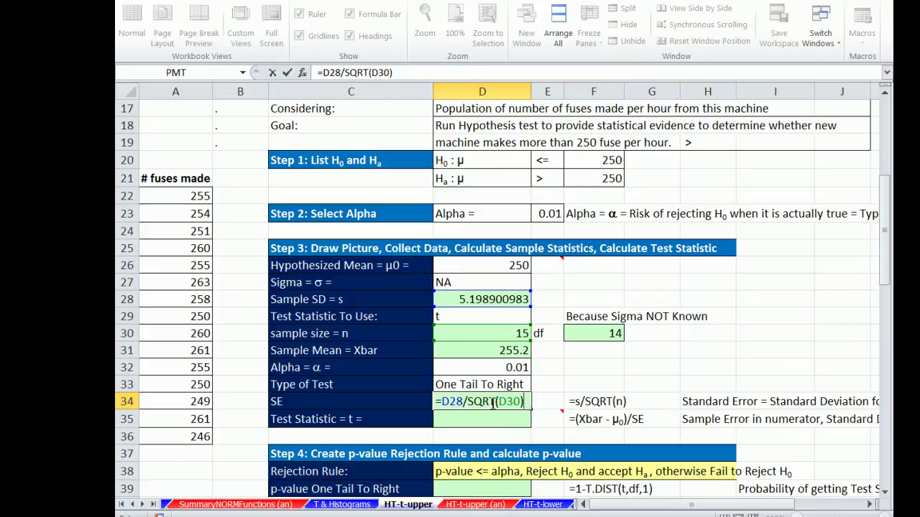
key("ctrl+Return")
key("Return")
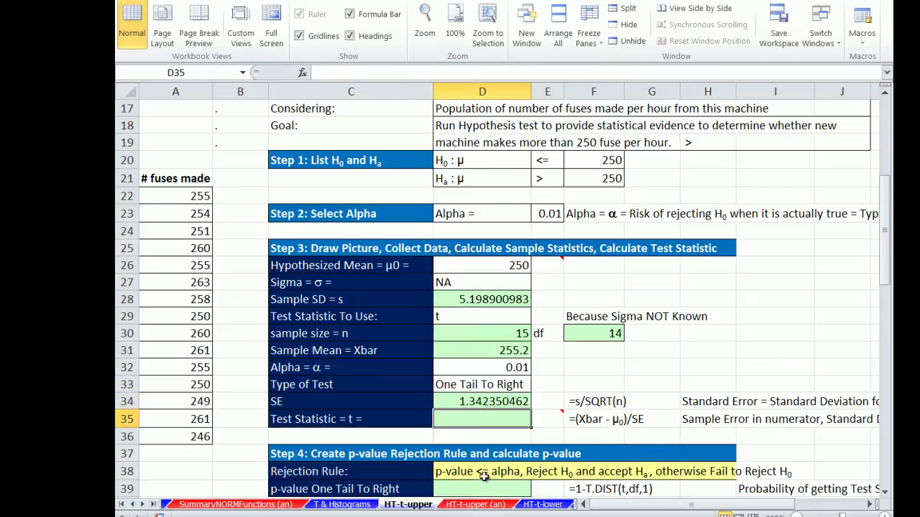
- Compute the test statistic t = 3.873802072 in D35 with =(D31-D26)/D34
type("=")
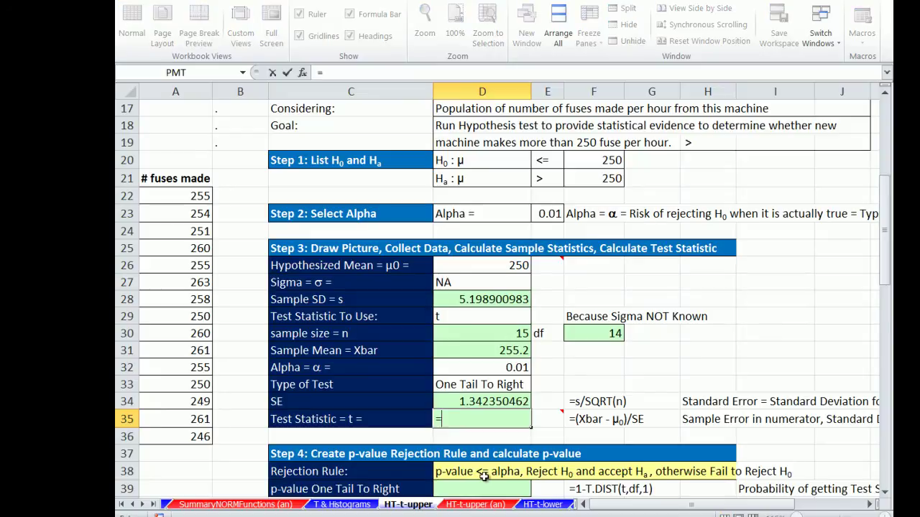
type("(")
left_click(498, 351)
type("-")
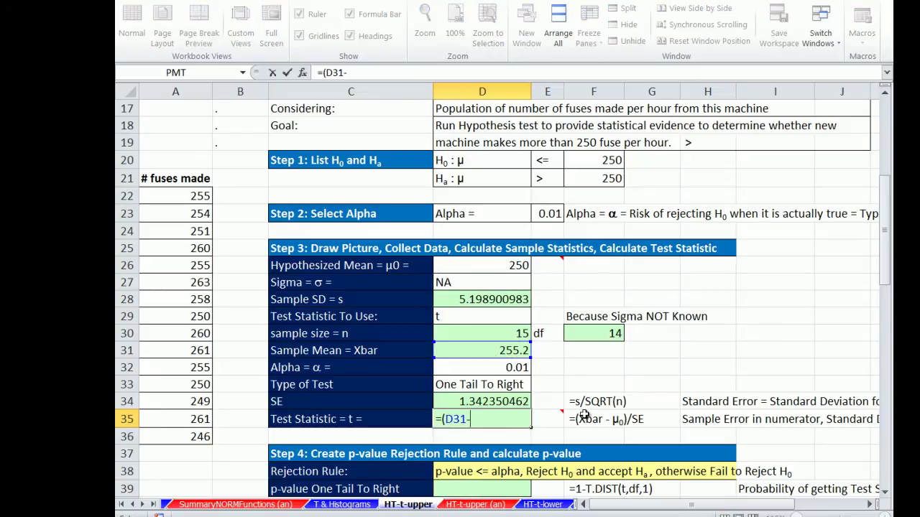
left_click(516, 270)
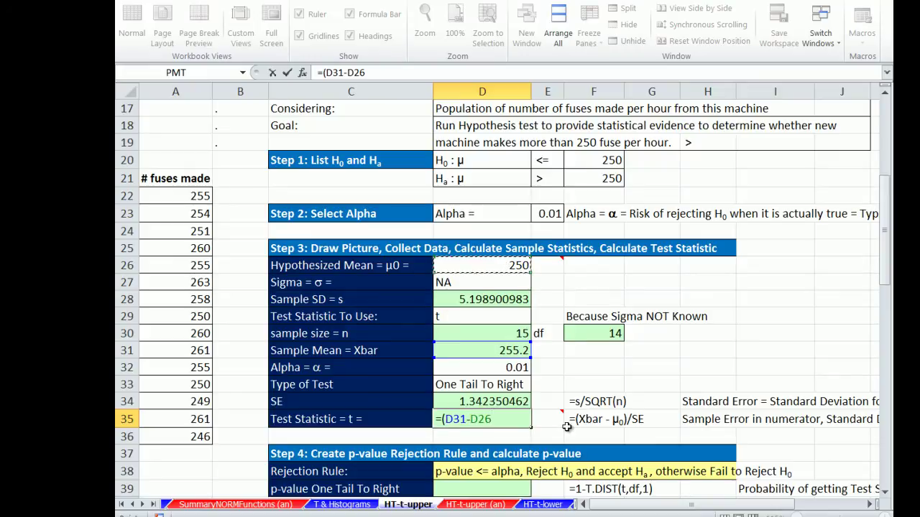
type(")/D34")
key("ctrl+Return")
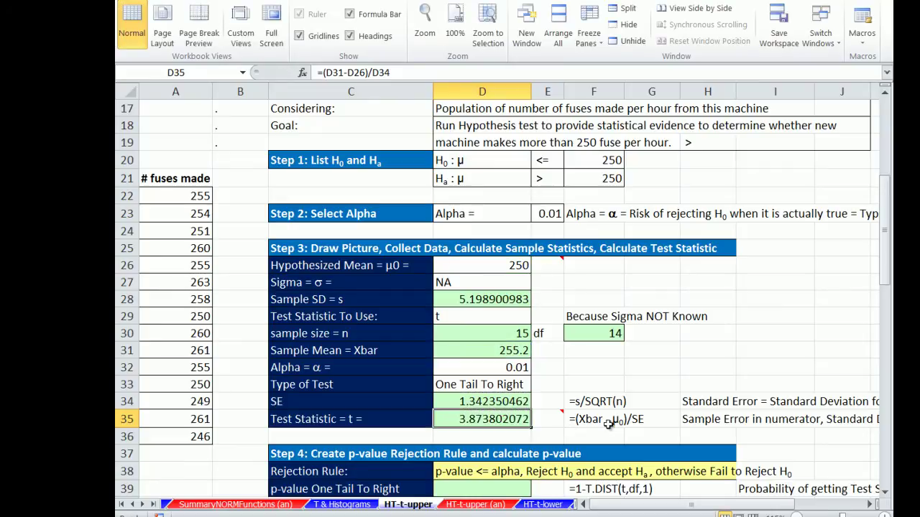
- Keep E26's upper-tail t-distribution drawing comment always visible using Show/Hide Comments
scroll(622, 422, "down", 1)
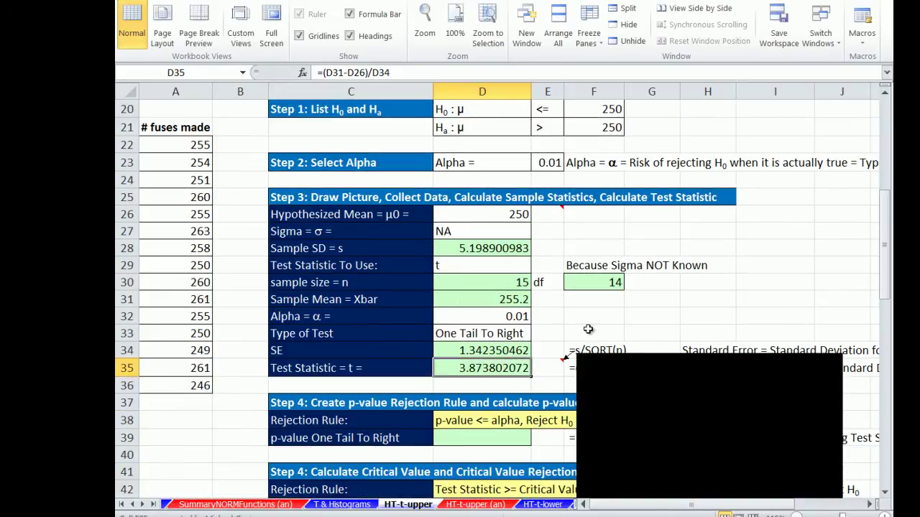
left_click(552, 215)
right_click(553, 217)
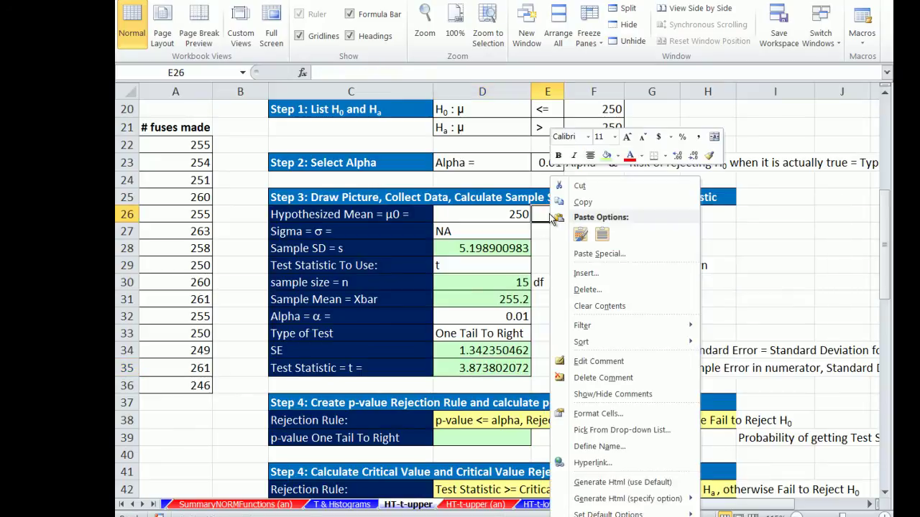
left_click(579, 394)
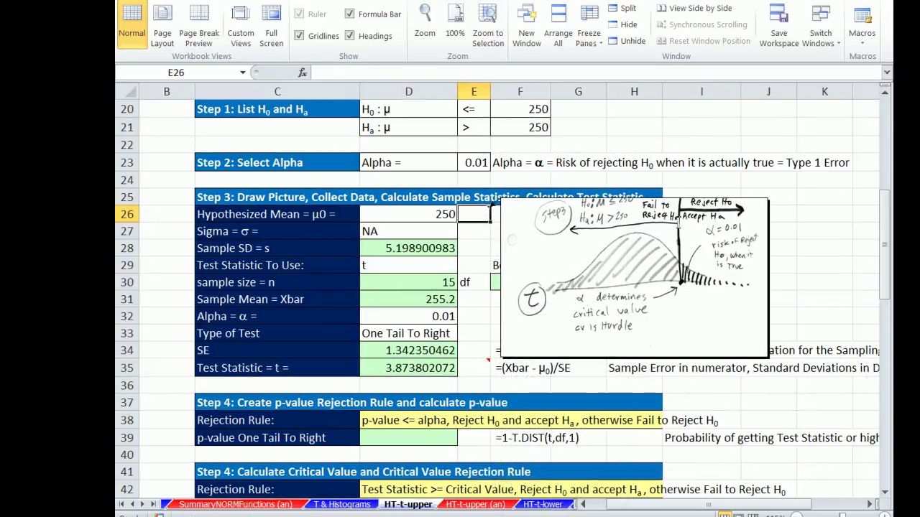
scroll(684, 259, "right", 1)
left_click(436, 369)
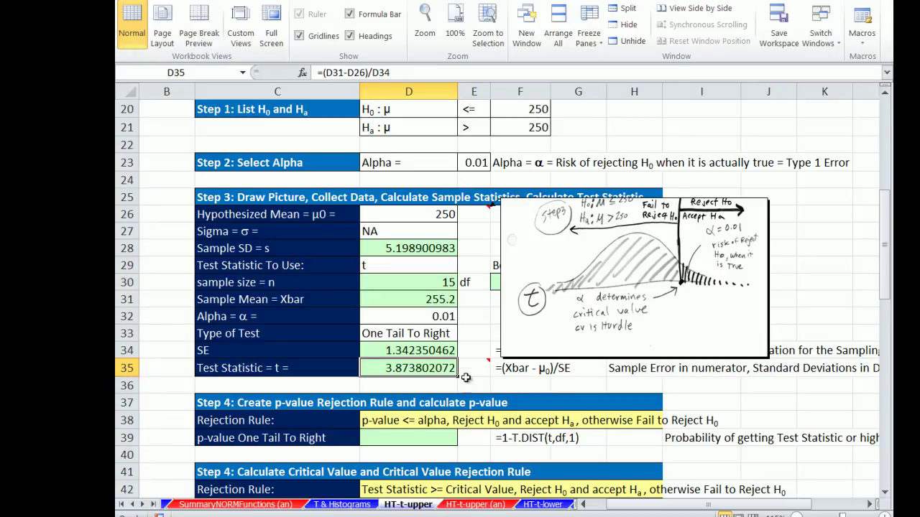
left_click(885, 492)
left_click(885, 492)
double_click(885, 492)
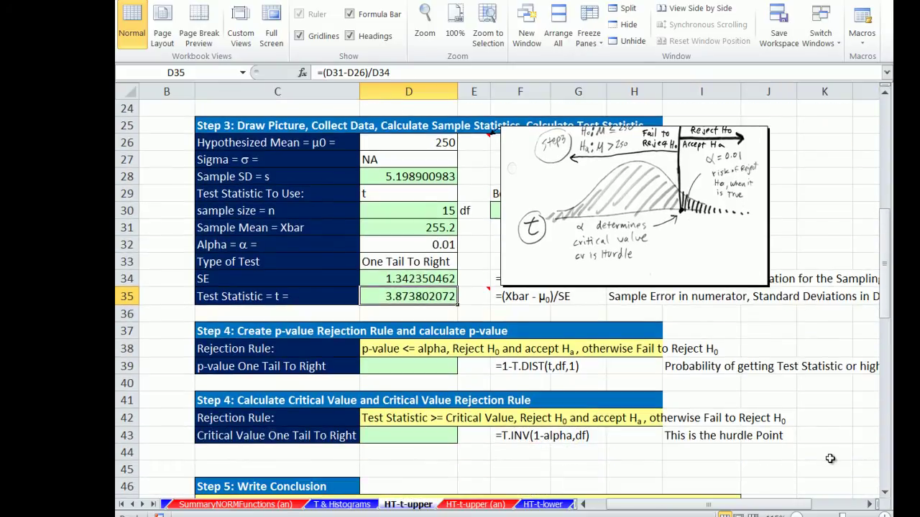
- Compute the p-value 0.000843275 in D39 with =1-T.DIST(D35,F30,1)
left_click(886, 492)
left_click(418, 350)
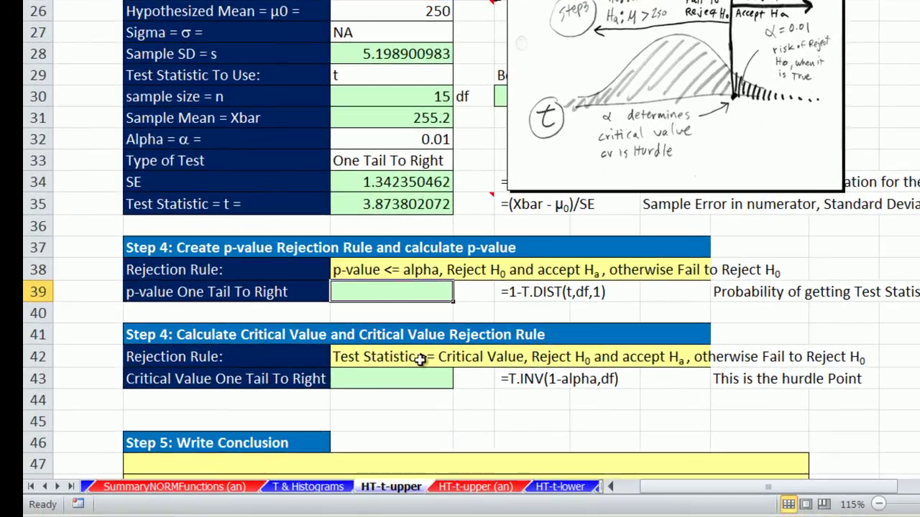
type("=1-t")
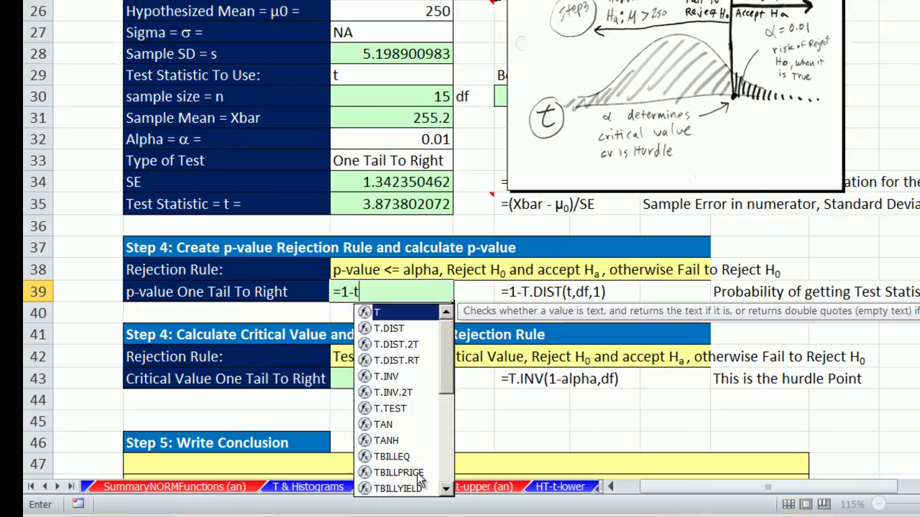
type(".")
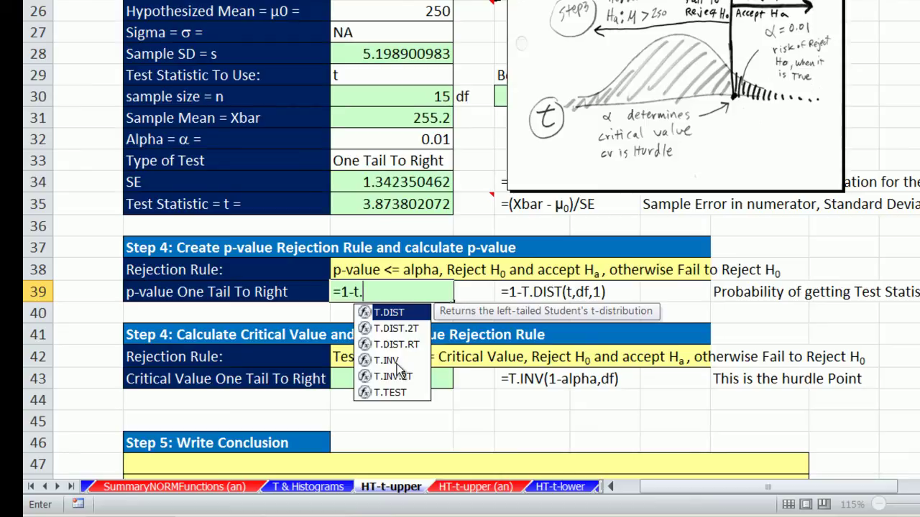
key("Tab")
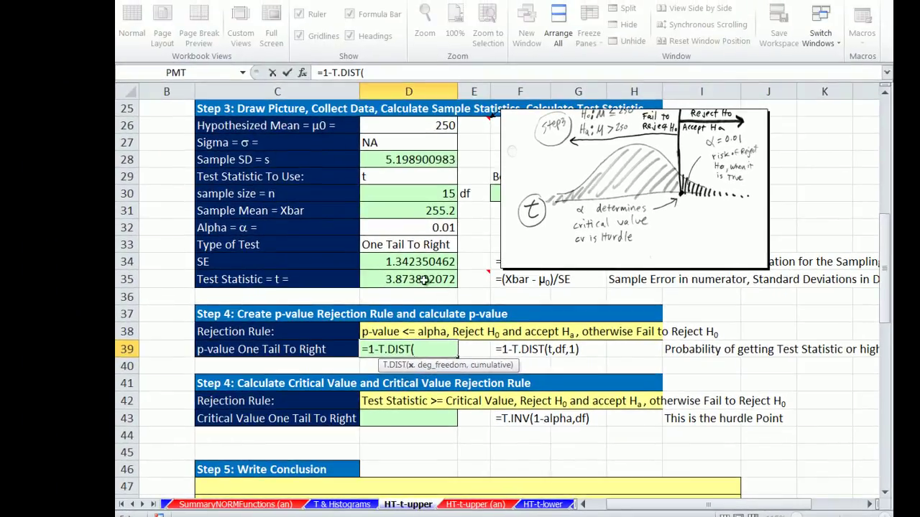
left_click(424, 280)
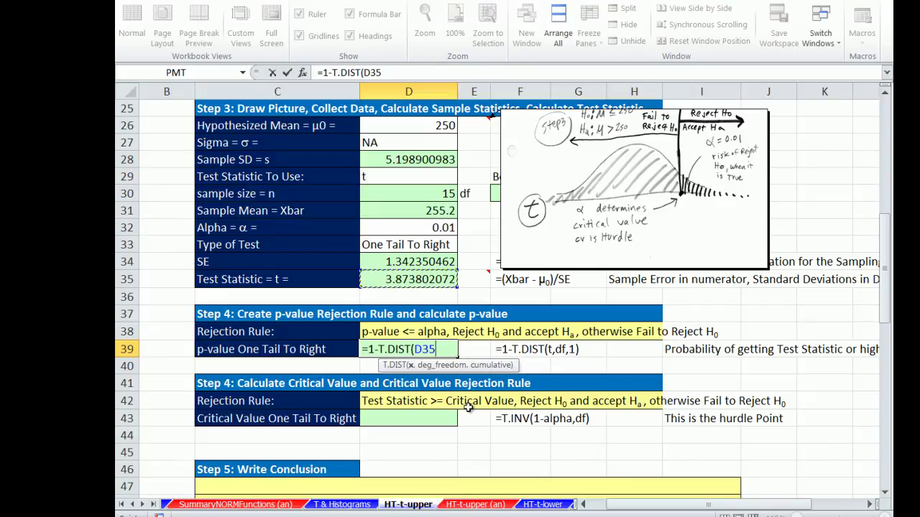
type(",")
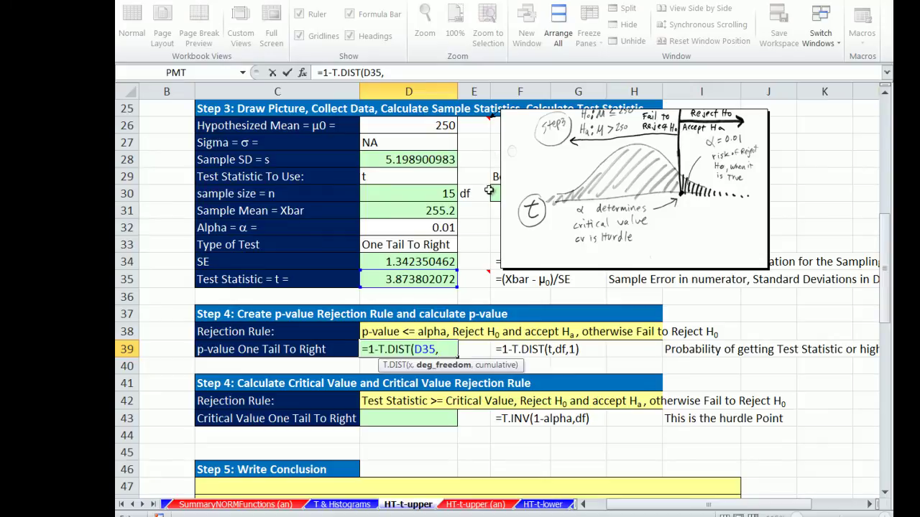
left_click(493, 192)
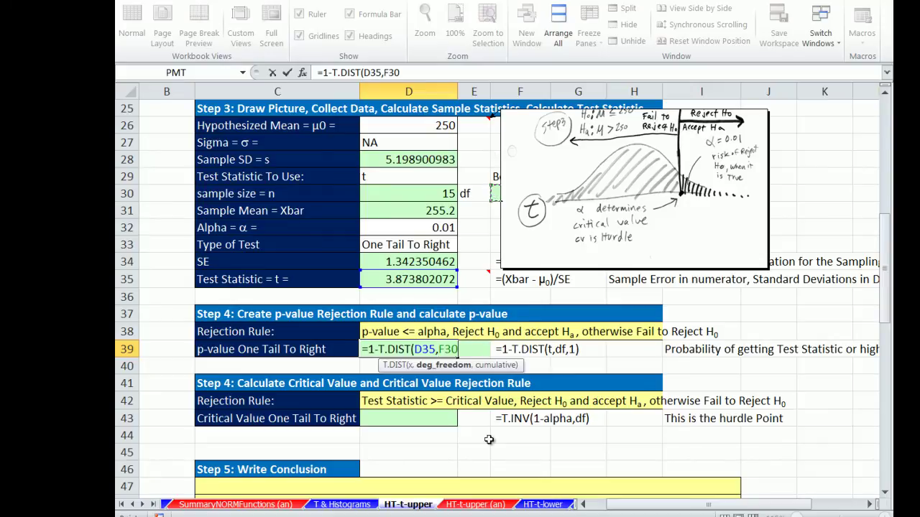
type(",1")
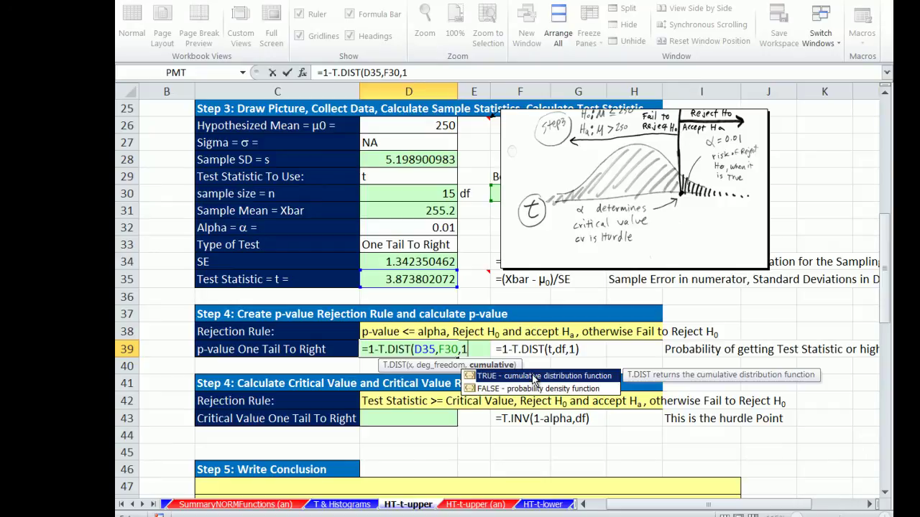
type(")")
key("ctrl+Return")
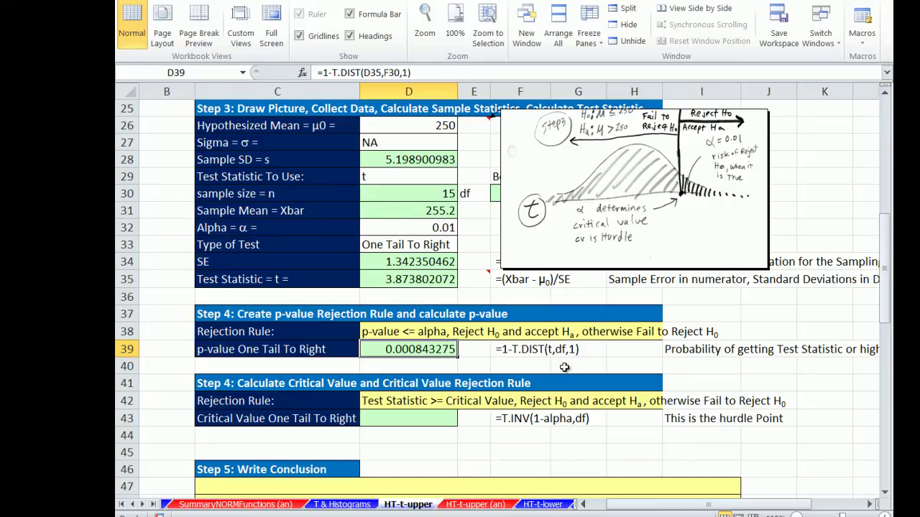
- Compute the critical value 2.624494068 in D43 with =T.INV(1-D32,F30)
left_click(406, 418)
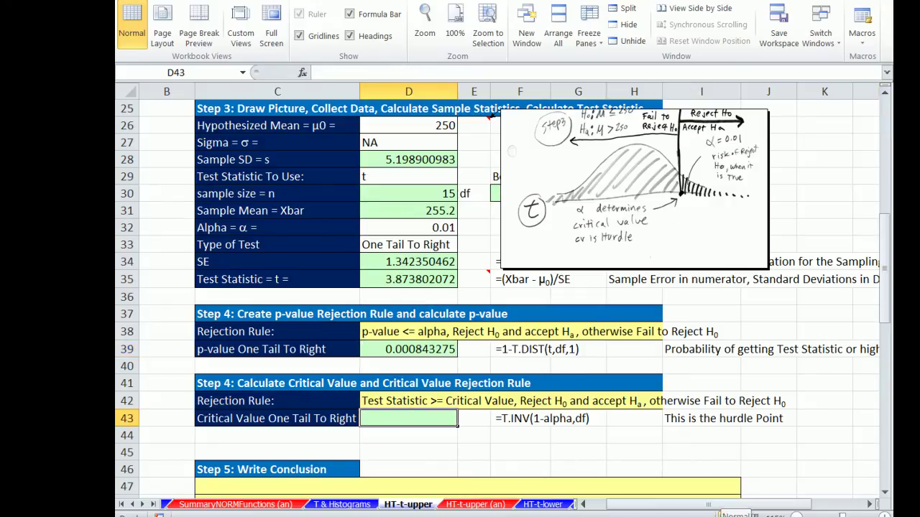
type("=")
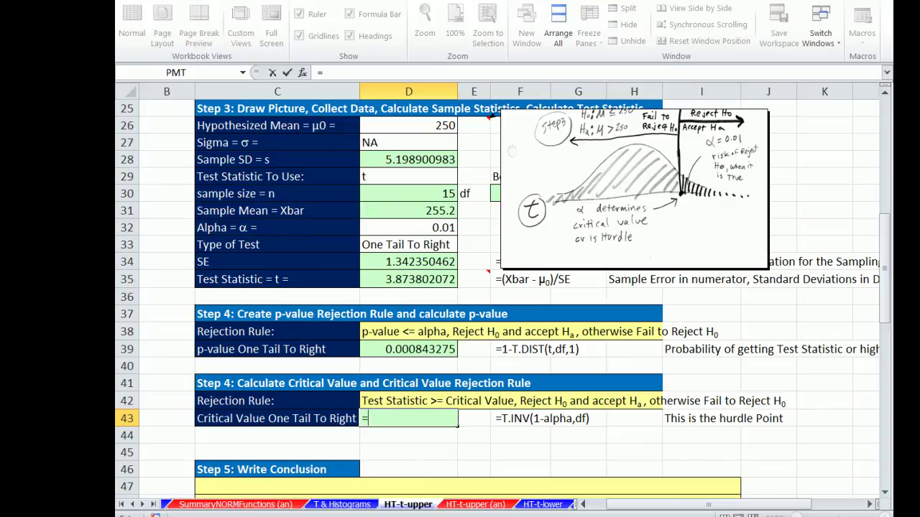
type("t")
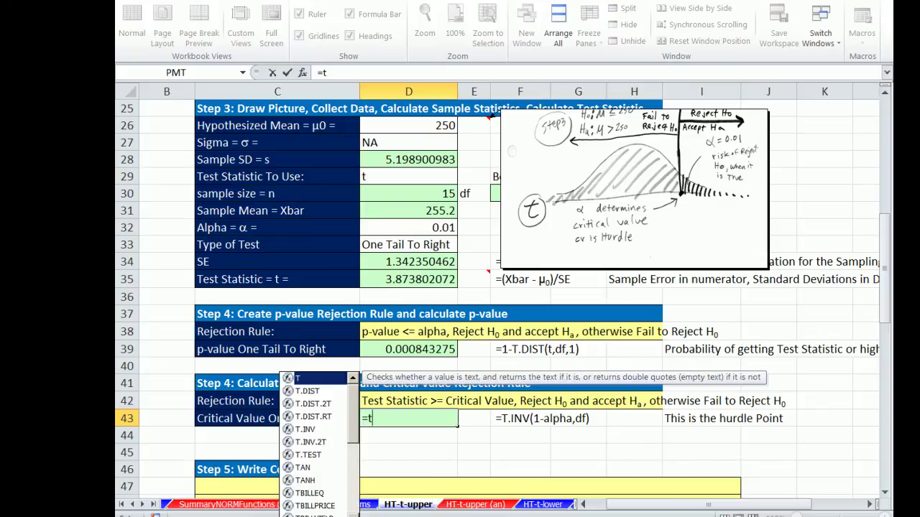
type(".i")
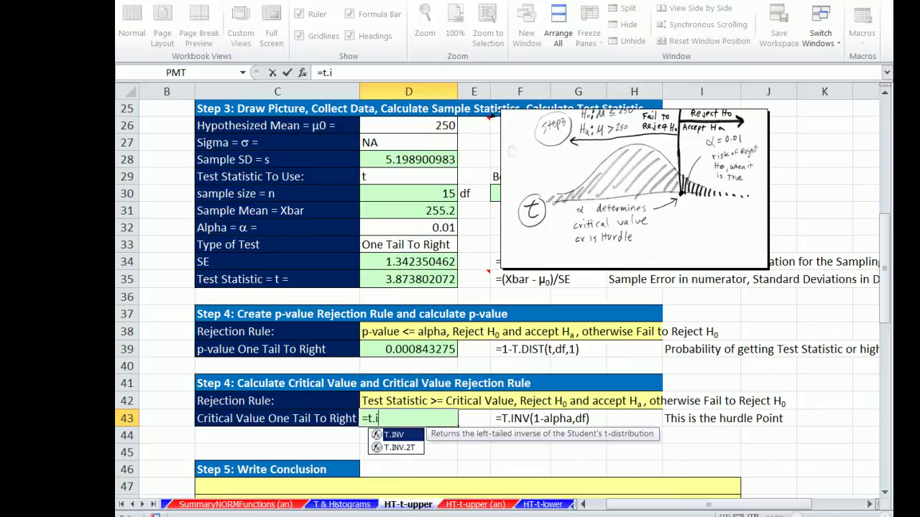
key("Tab")
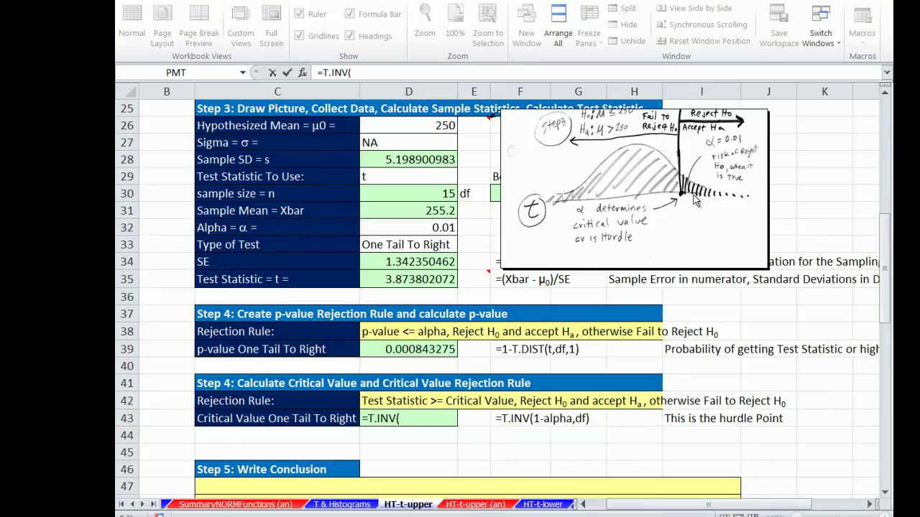
left_click(417, 424)
type("1")
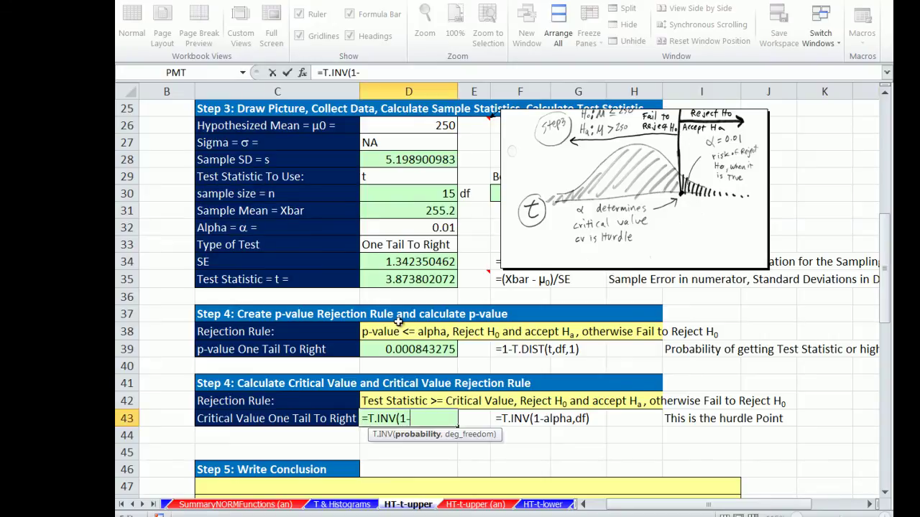
type("-")
left_click(439, 229)
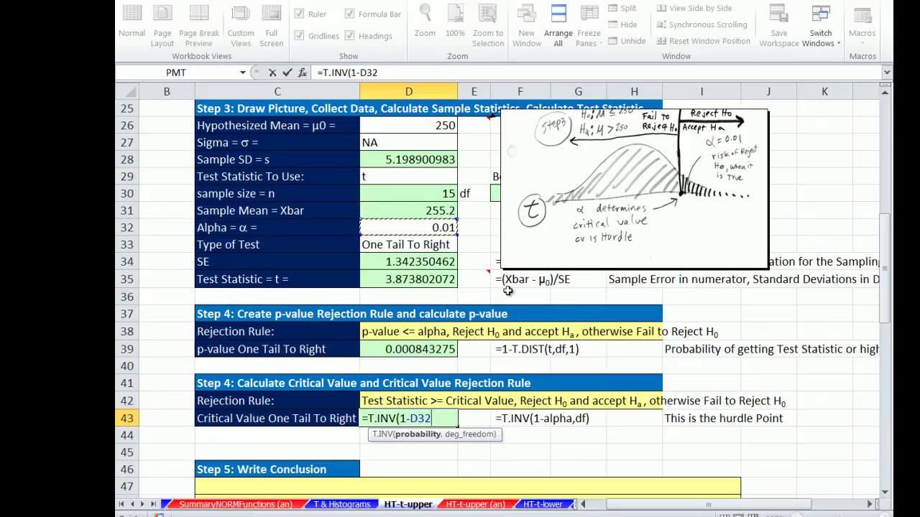
type(",")
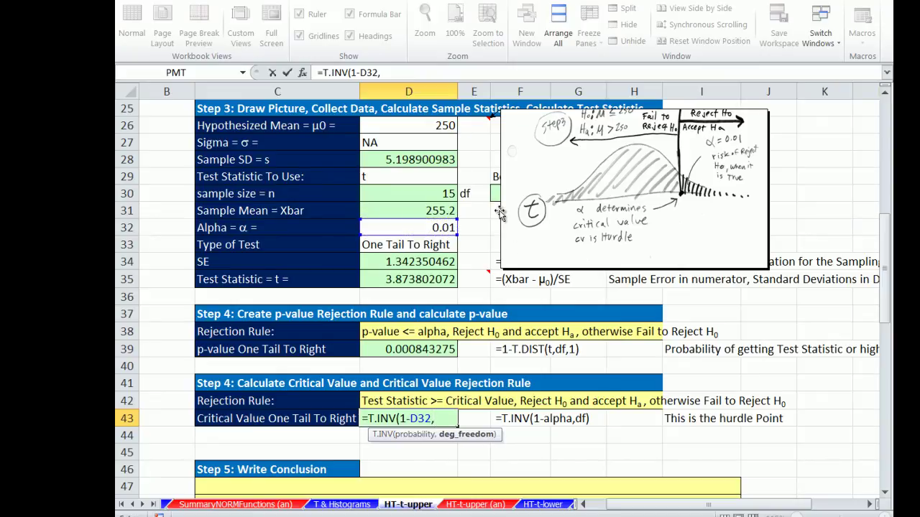
left_click(495, 196)
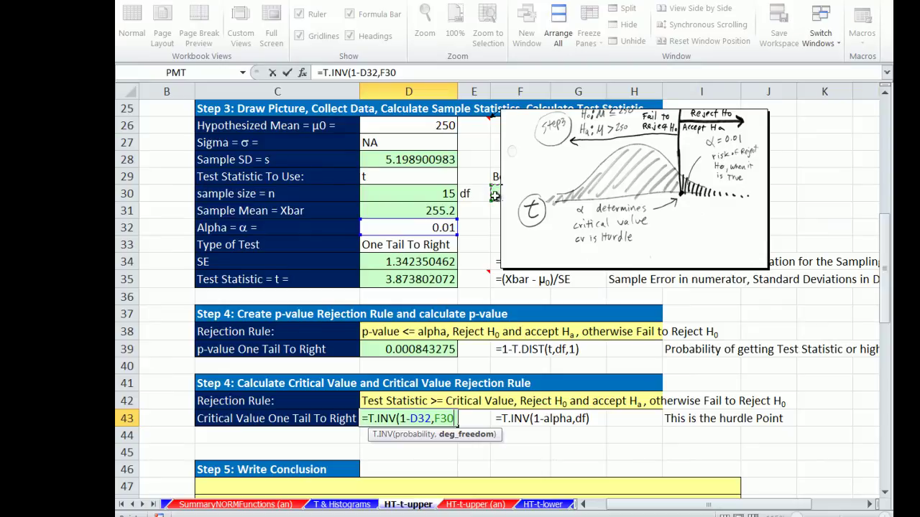
type(")")
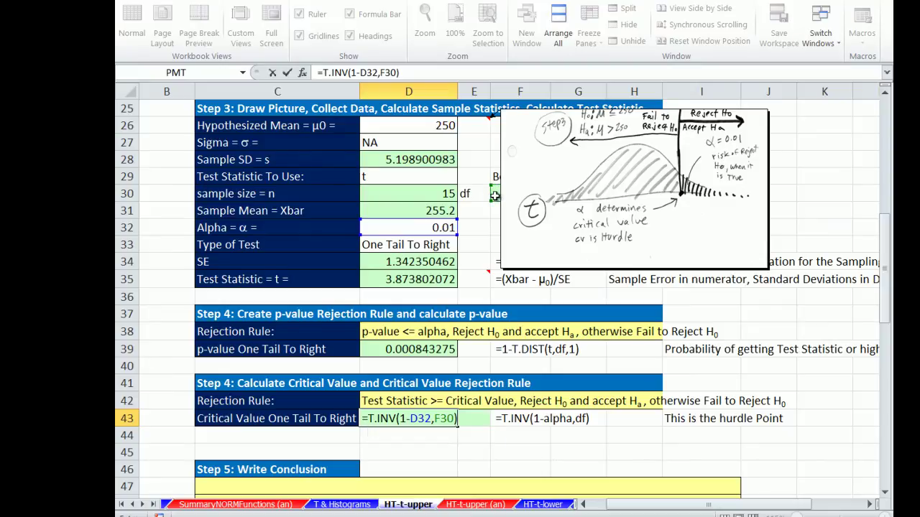
key("ctrl+Return")
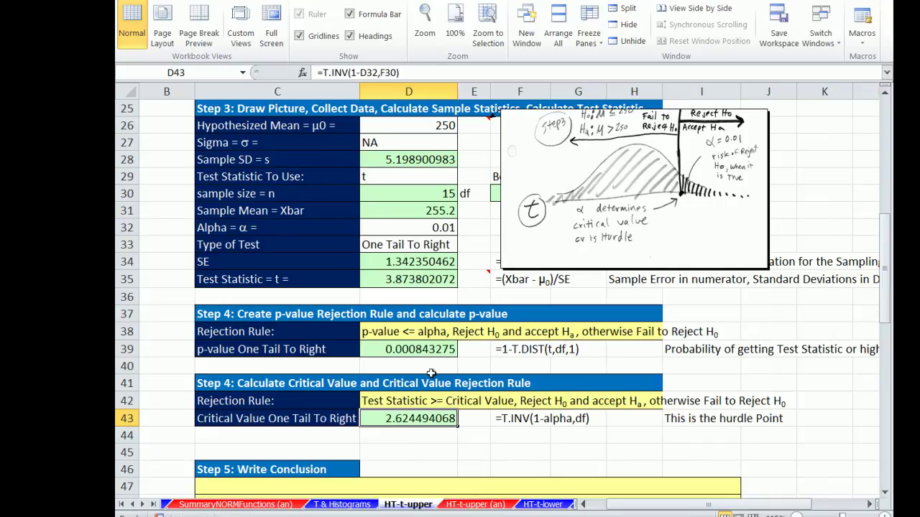
- Show the E35 comment with the Step 4 picture: critical value 2.62, t = 3.87, p-value 0.0008
right_click(479, 280)
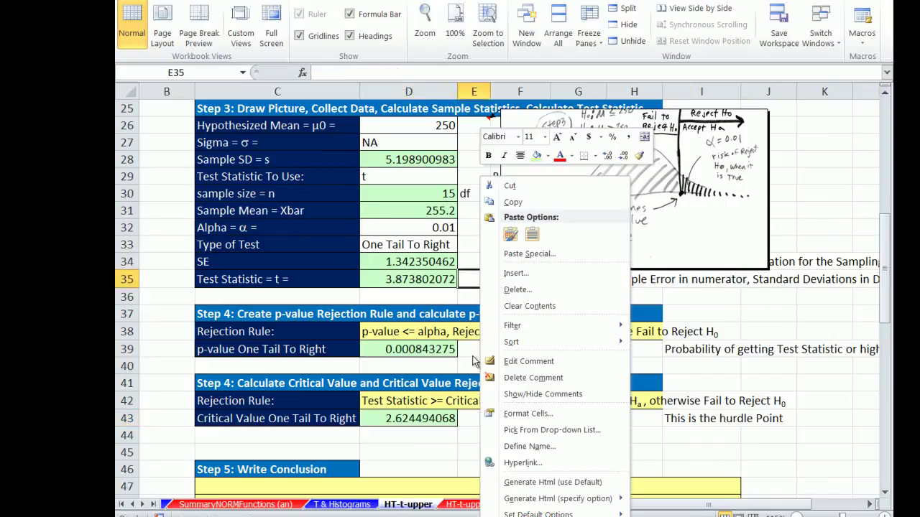
left_click(524, 395)
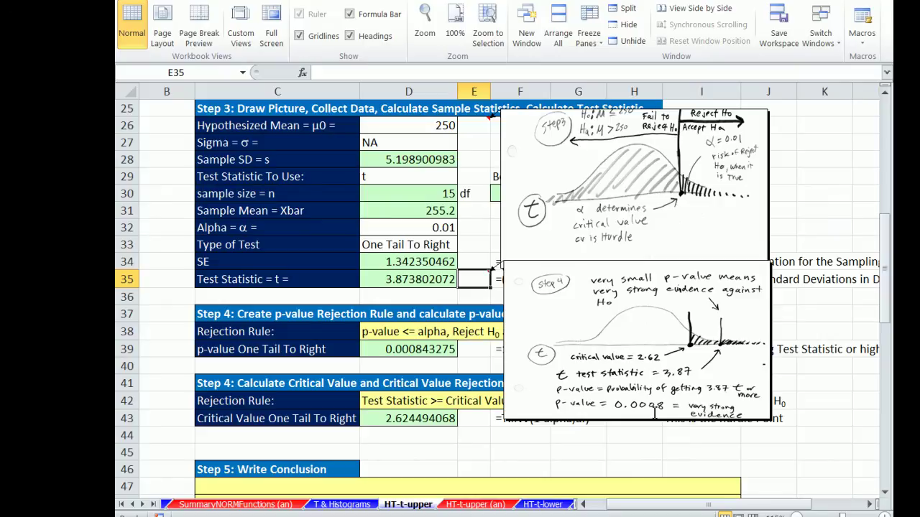
left_click(437, 451)
- Enter '.' in B47, B48 and B49 to reveal the p-value, test-statistic and productivity conclusions
scroll(487, 435, "down", 3)
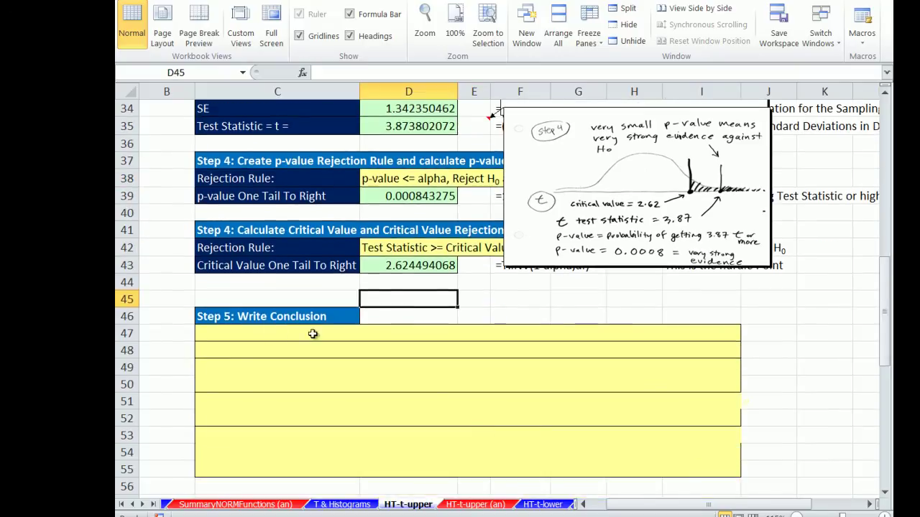
left_click(184, 338)
type(".")
key("Return")
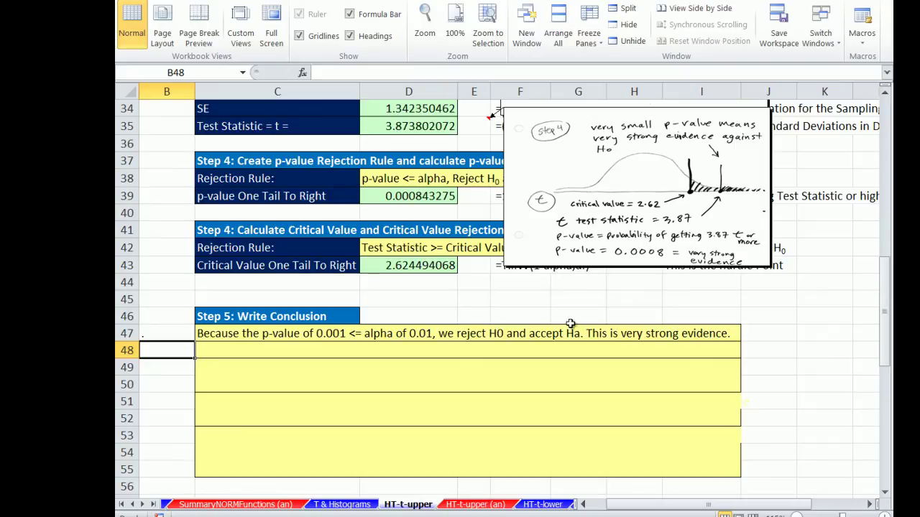
type(".")
key("Return")
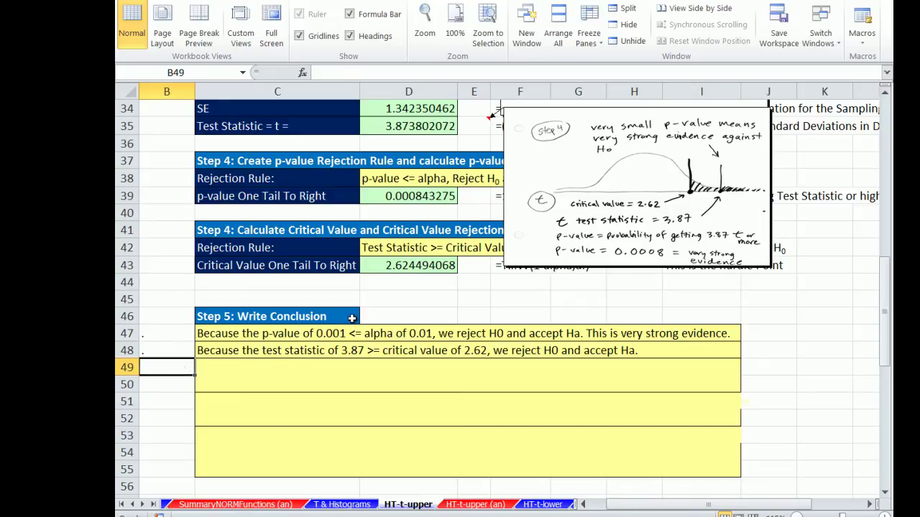
type(".")
key("Return")
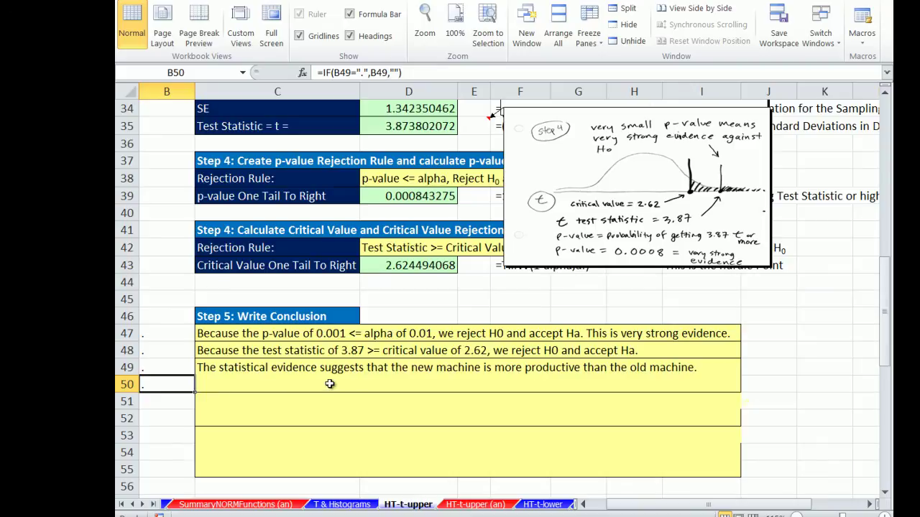
- Insert 'very strongly' before 'suggests' in the C49 conclusion sentence
double_click(247, 367)
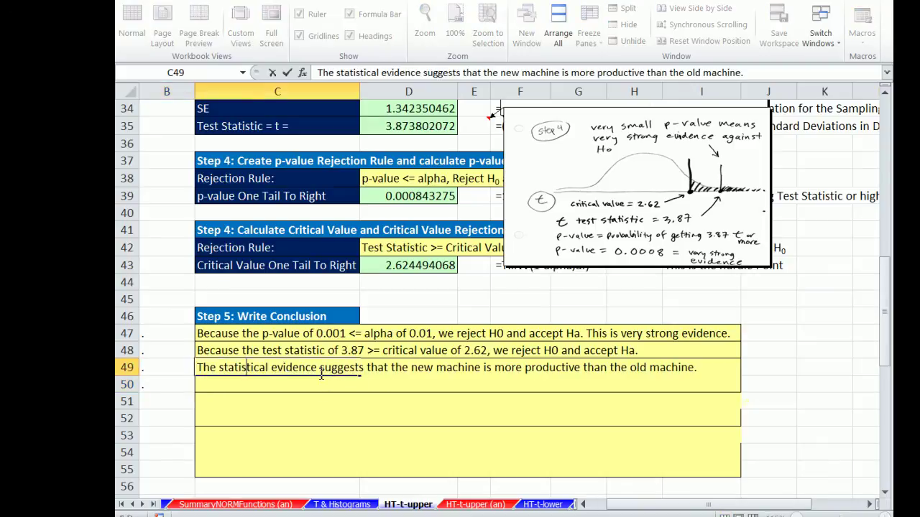
type("very strongly")
key("Return")
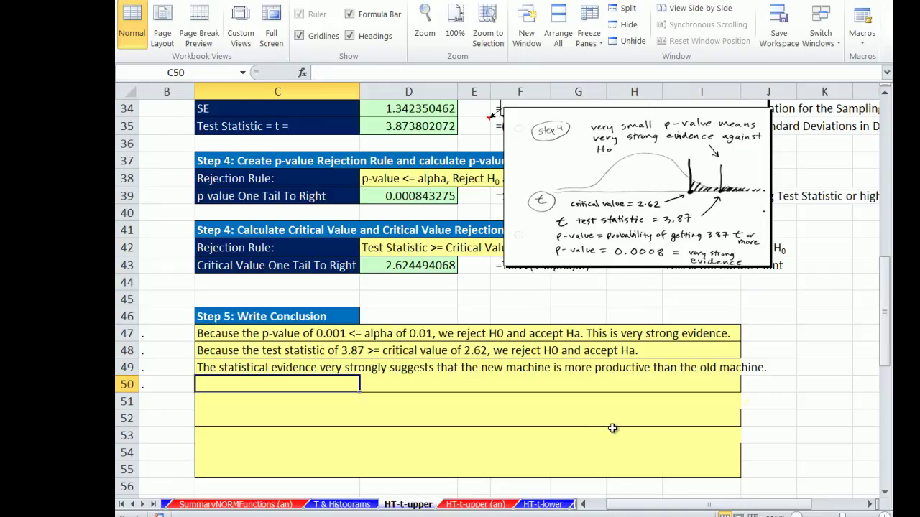
- Reveal the significance sentence via B51 and correct its alpha from 0.05 to 0.01 in C51
left_click(177, 401)
type(".")
key("Return")
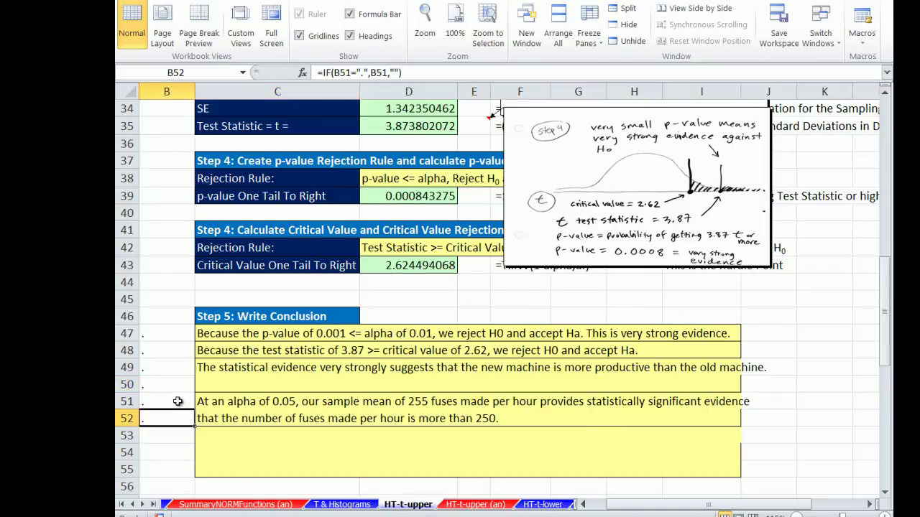
left_click(213, 402)
double_click(213, 402)
left_click(295, 403)
key("BackSpace")
type("1")
key("Return")
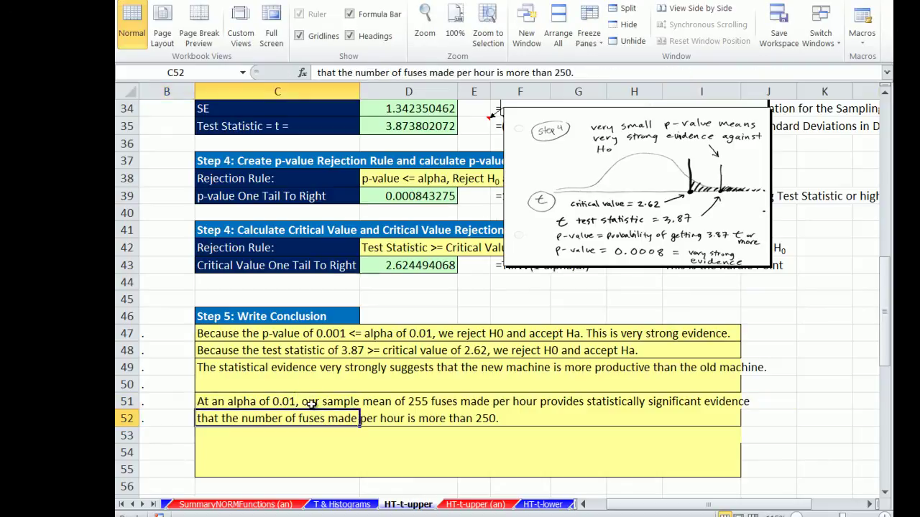
left_click(171, 401)
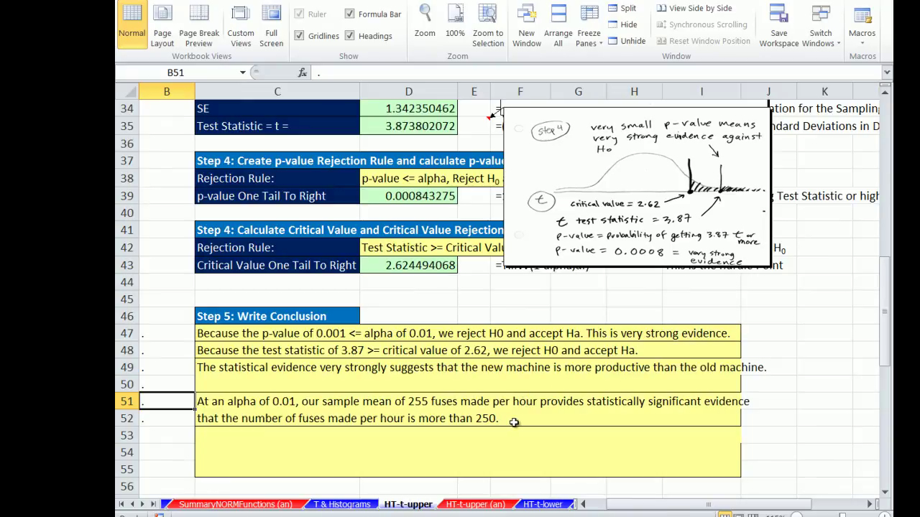
- Enter '.' in B53 and B55 to show the 1% Type 1 Error sentence
left_click(176, 436)
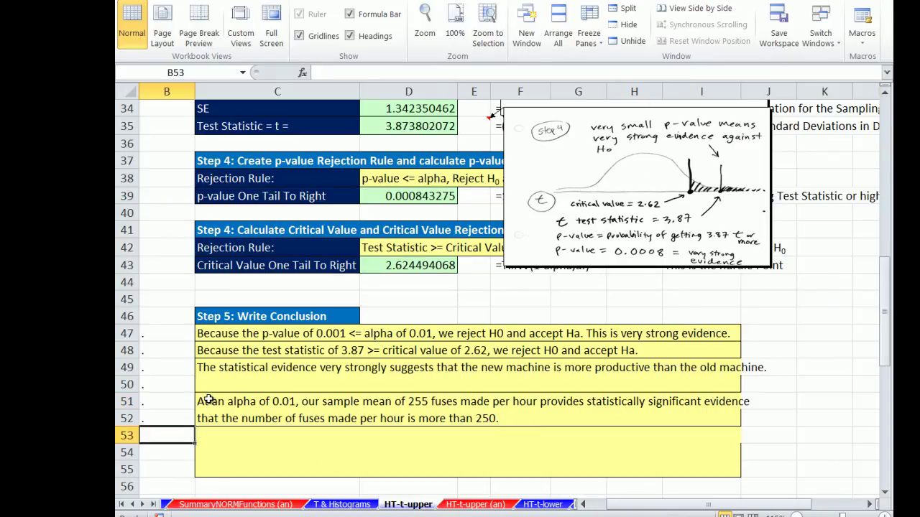
type(".")
key("Return")
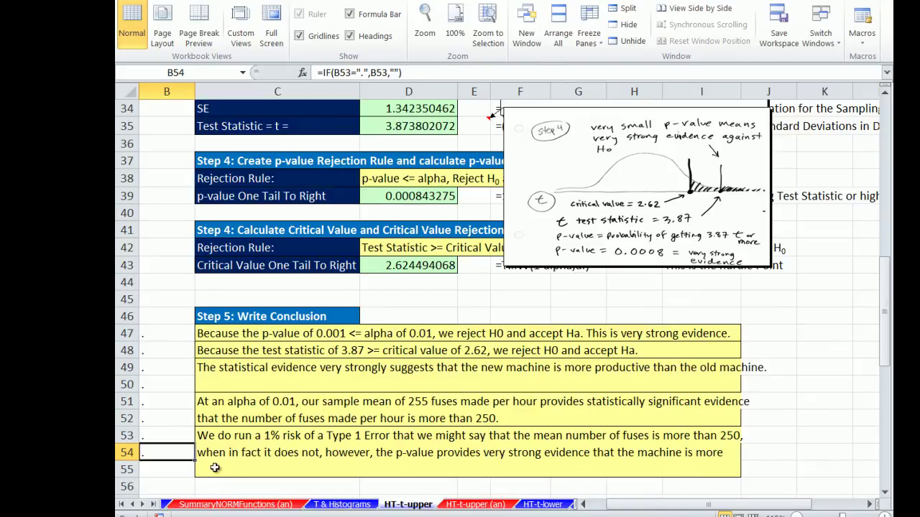
left_click(183, 471)
type(".")
key("Return")
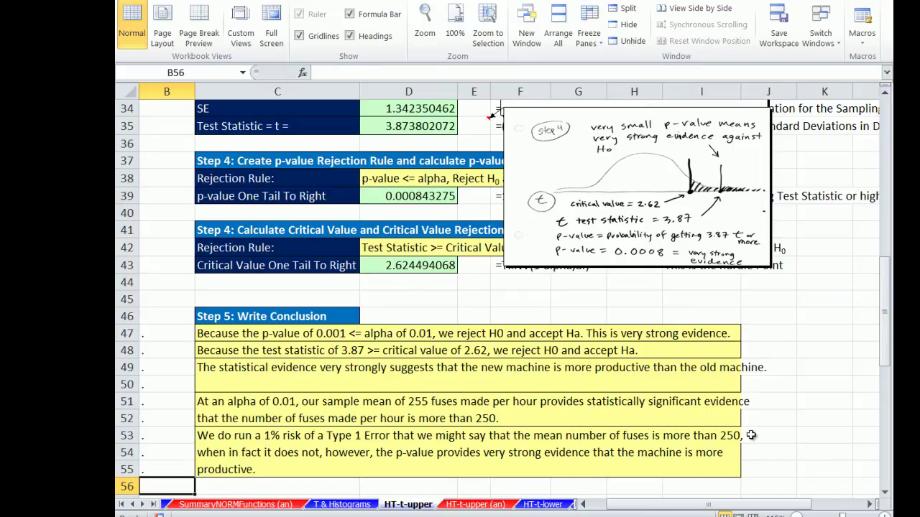
left_click(781, 421)
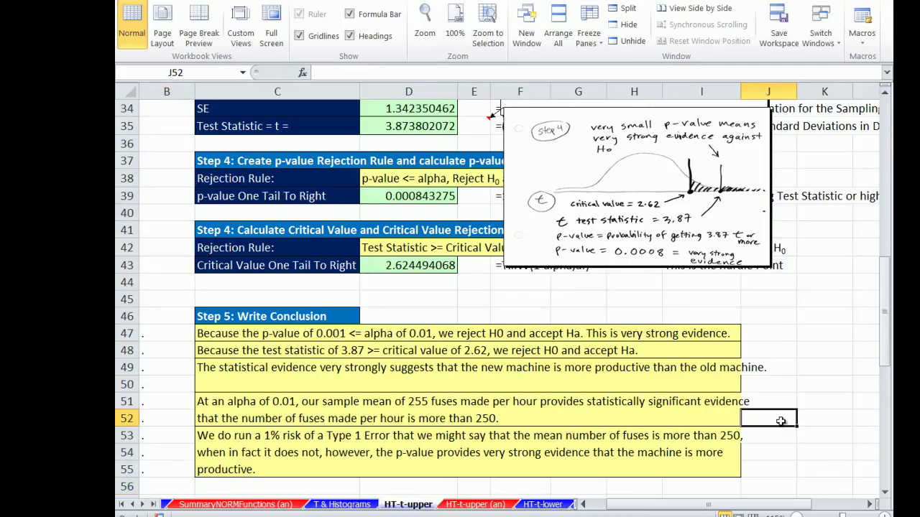